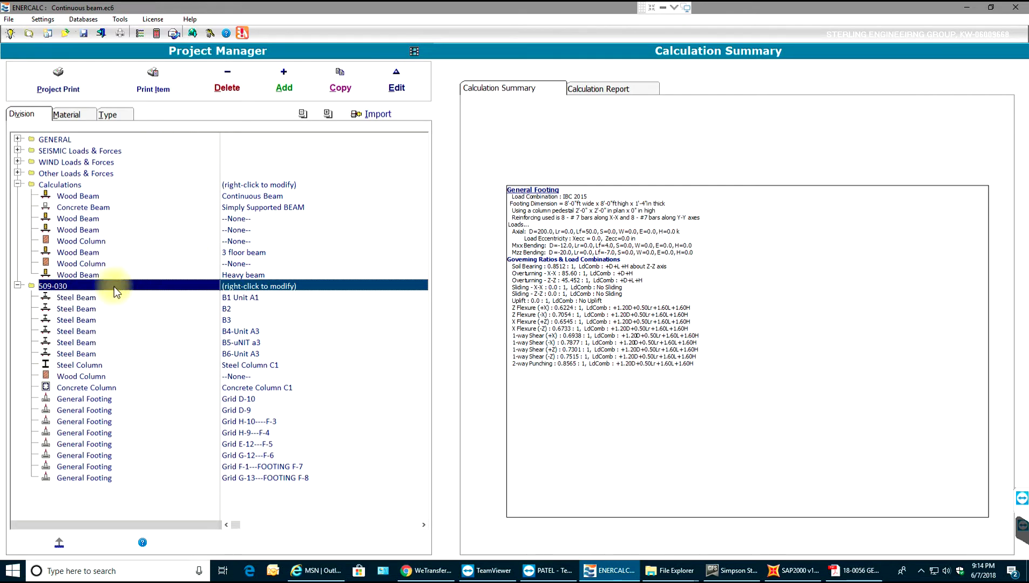
# Start a new 2-D Frame calculation with the Frame Wizard as a Single Bay 3-Member frame
pyautogui.click(275, 84)
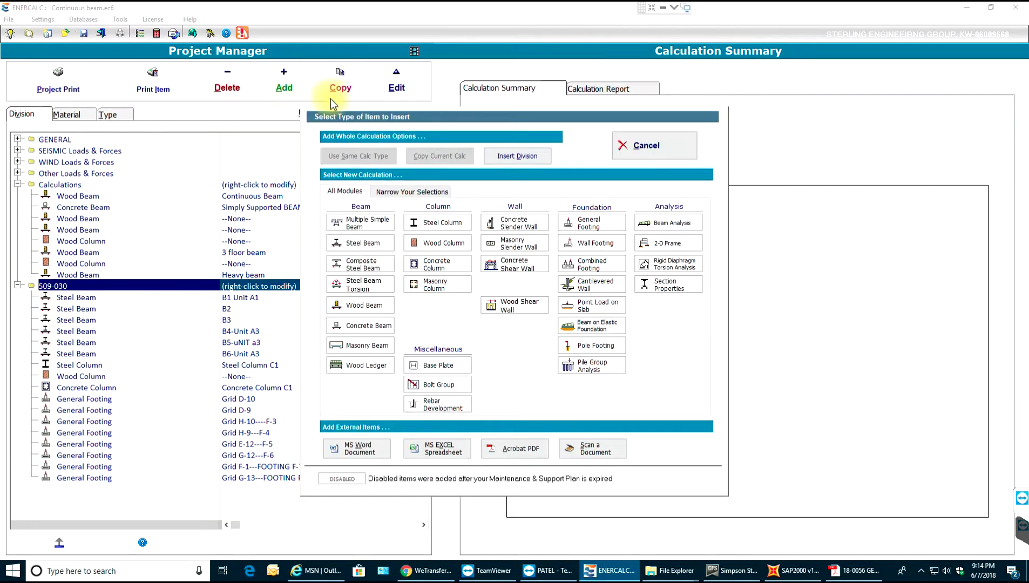
pyautogui.click(663, 244)
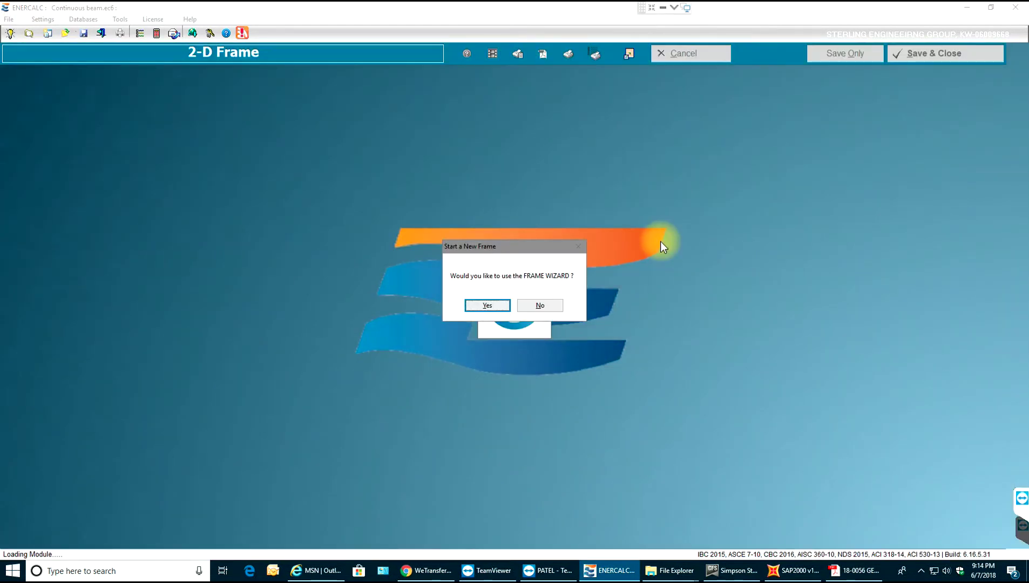
pyautogui.click(497, 303)
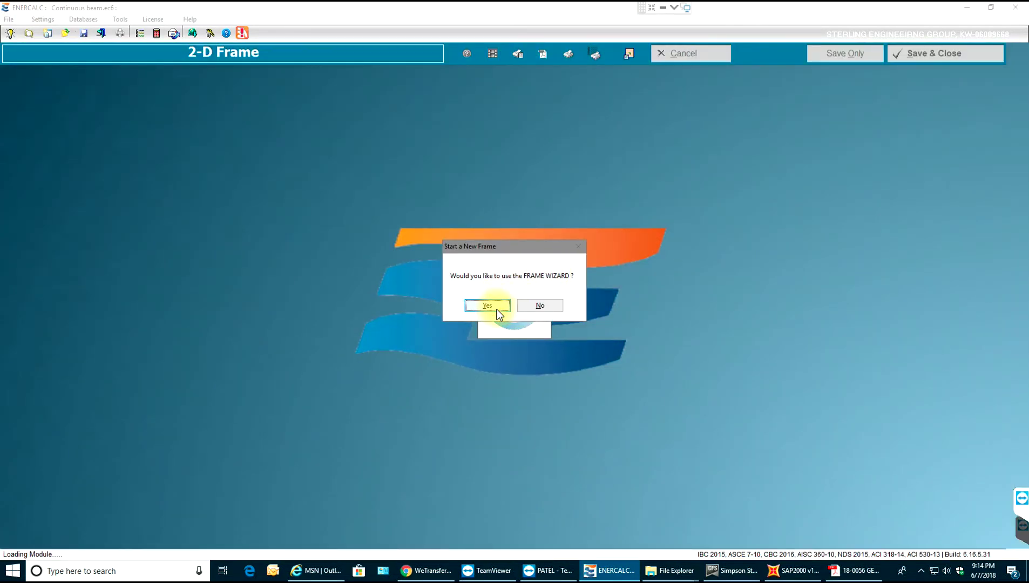
pyautogui.click(496, 309)
pyautogui.click(439, 215)
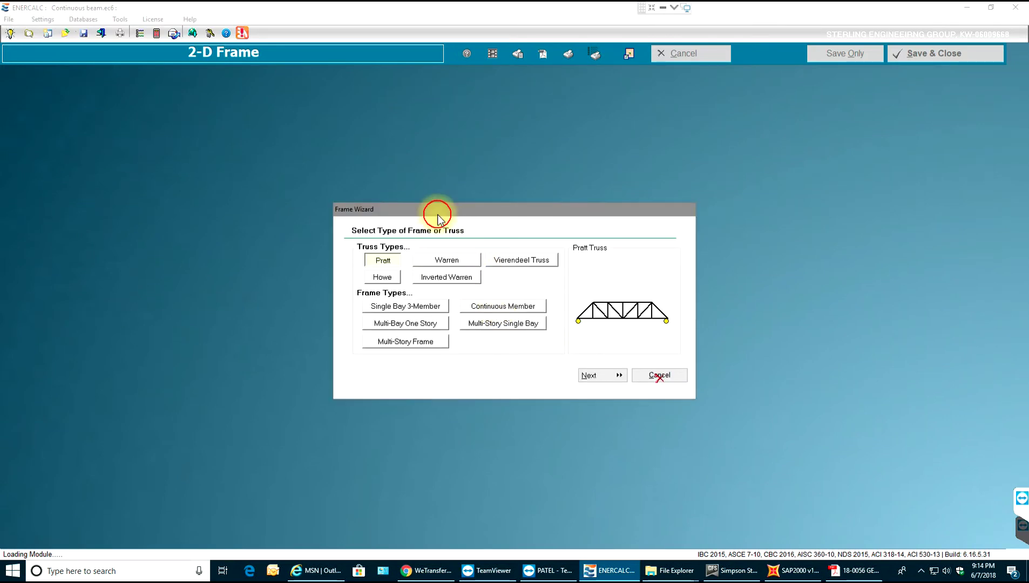
pyautogui.moveTo(438, 215); pyautogui.dragTo(481, 177)
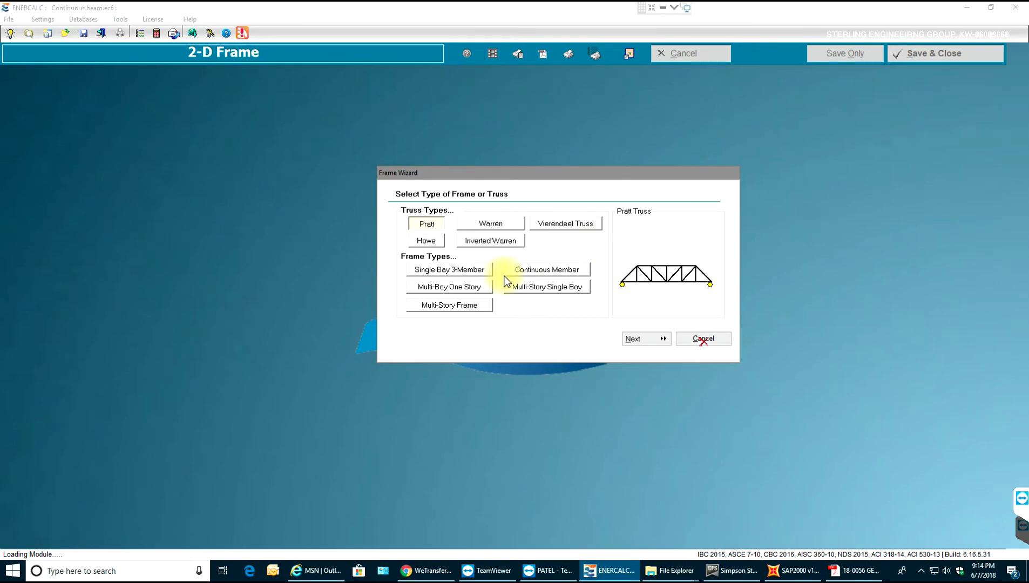
pyautogui.click(462, 272)
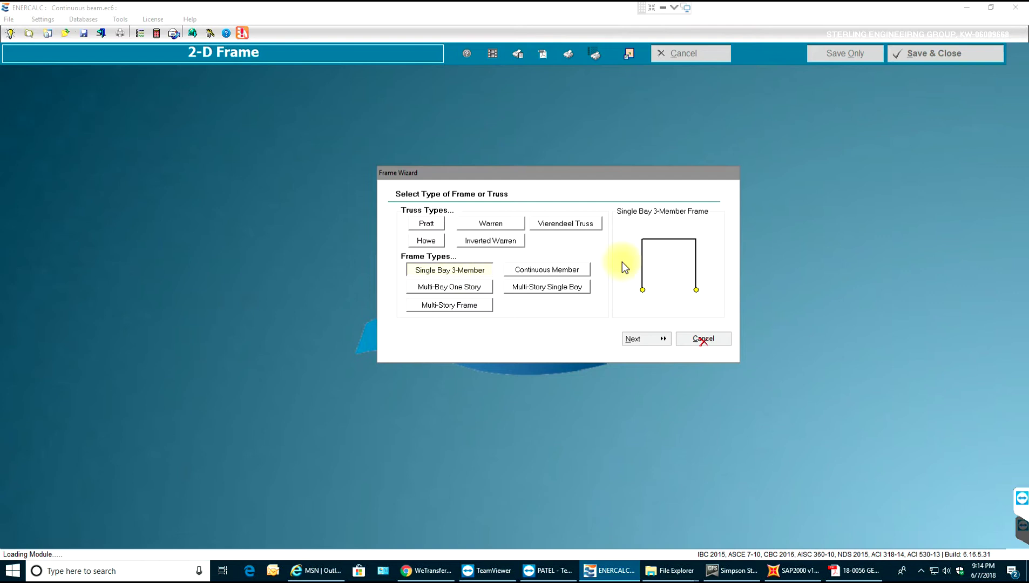
pyautogui.click(647, 342)
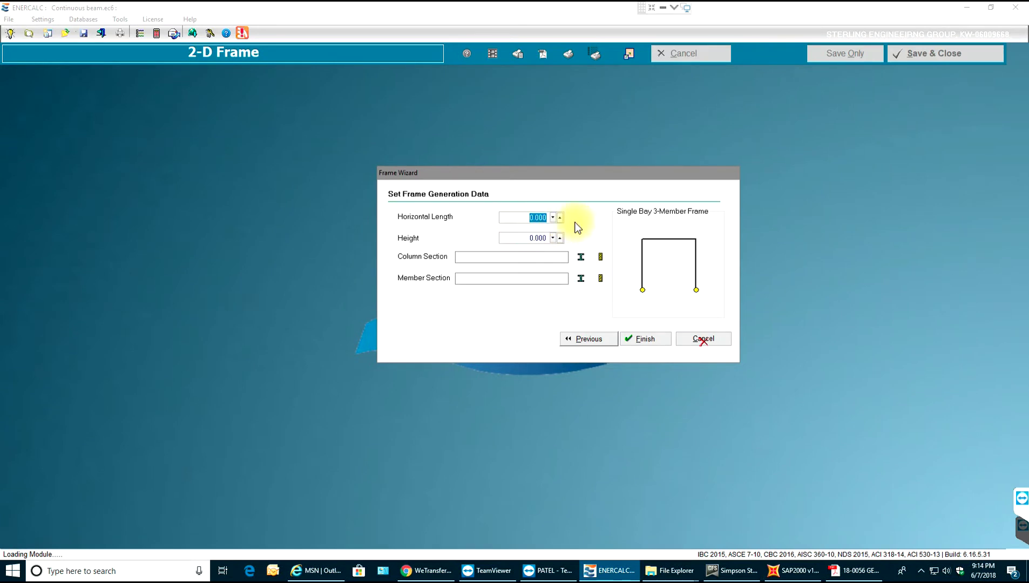
# Enter a horizontal length of 15 and a frame height of 10
pyautogui.write('15')
pyautogui.click(514, 236)
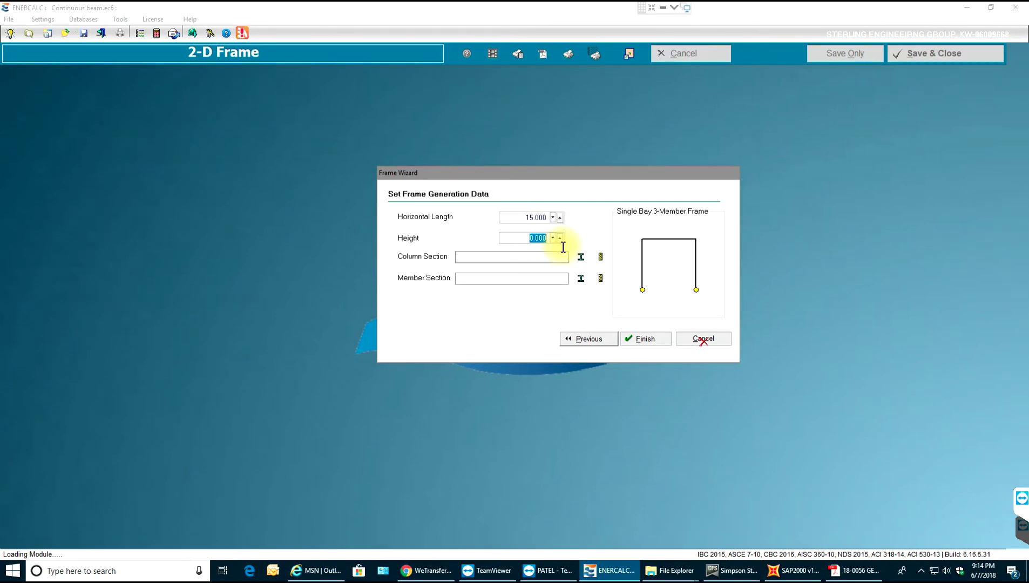
pyautogui.write('10')
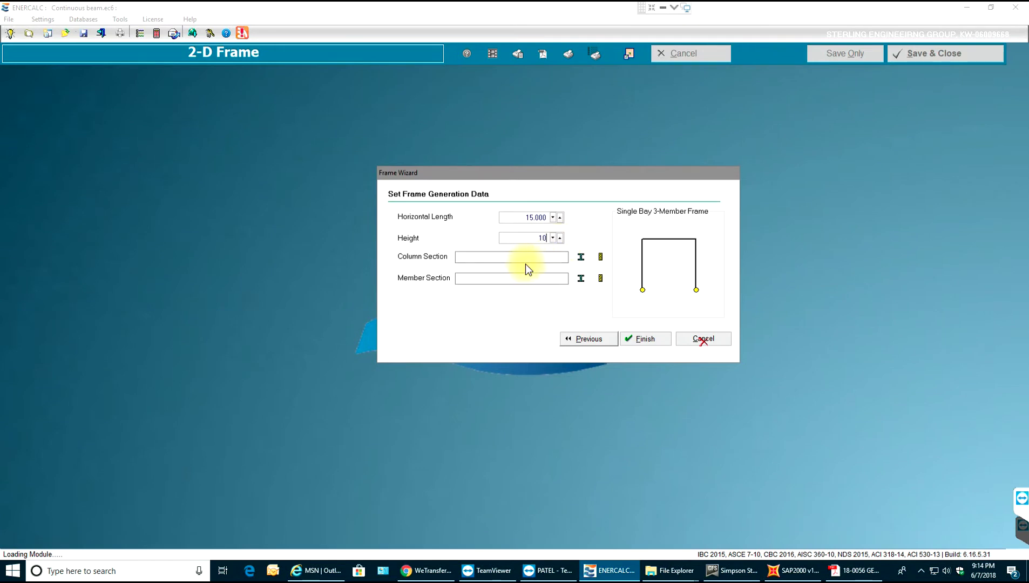
# Choose HSS6x6x1/2 from the steel database as the column section
pyautogui.click(600, 257)
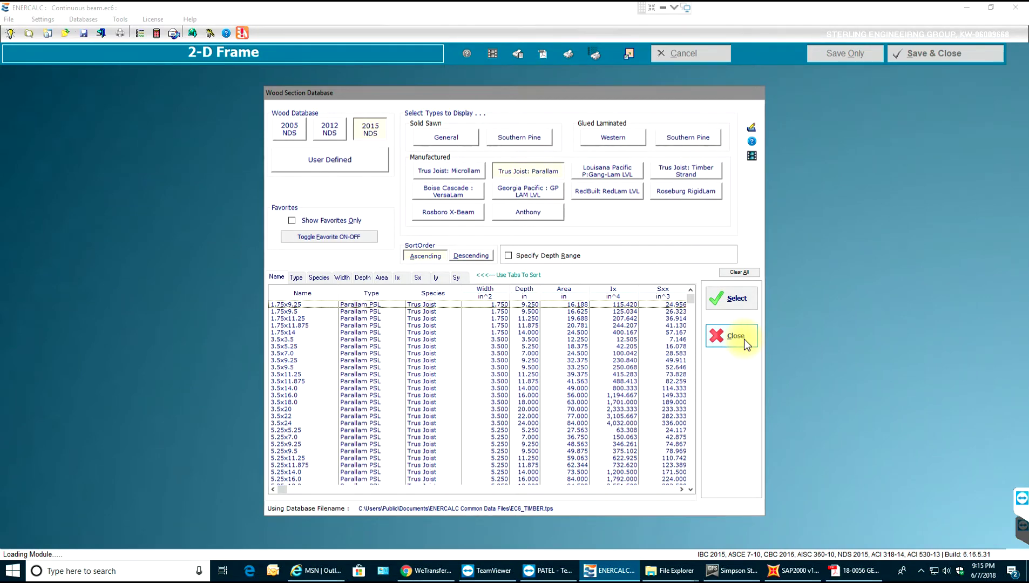
pyautogui.click(743, 339)
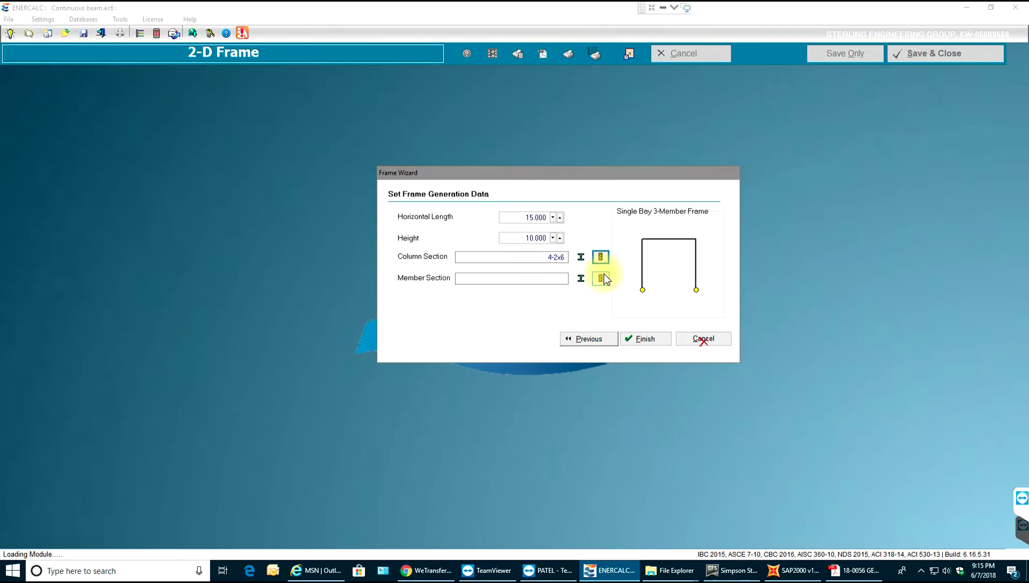
pyautogui.click(579, 256)
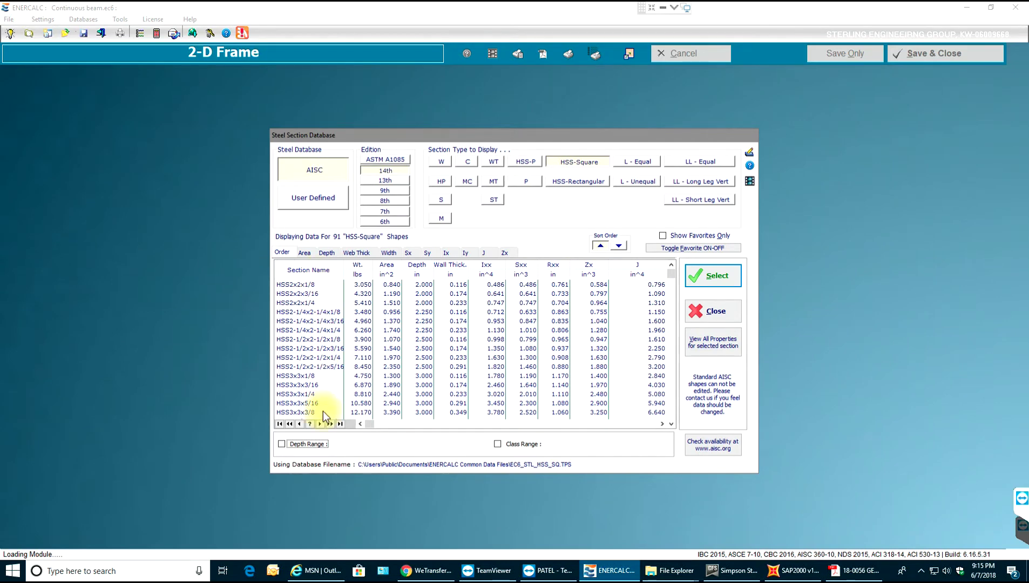
pyautogui.scroll(-8, 318, 408)
pyautogui.scroll(-3, 324, 405)
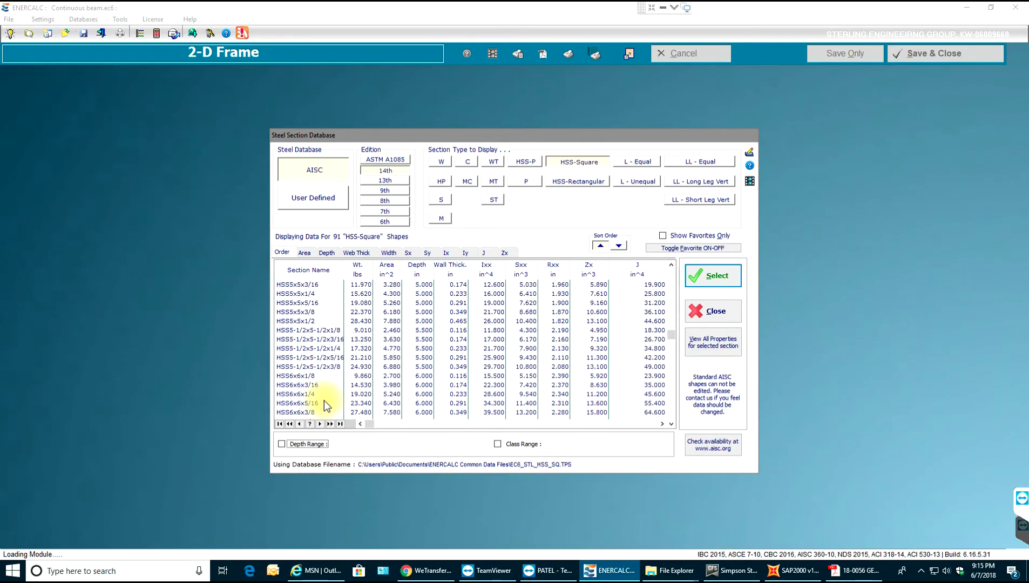
pyautogui.scroll(-2, 320, 397)
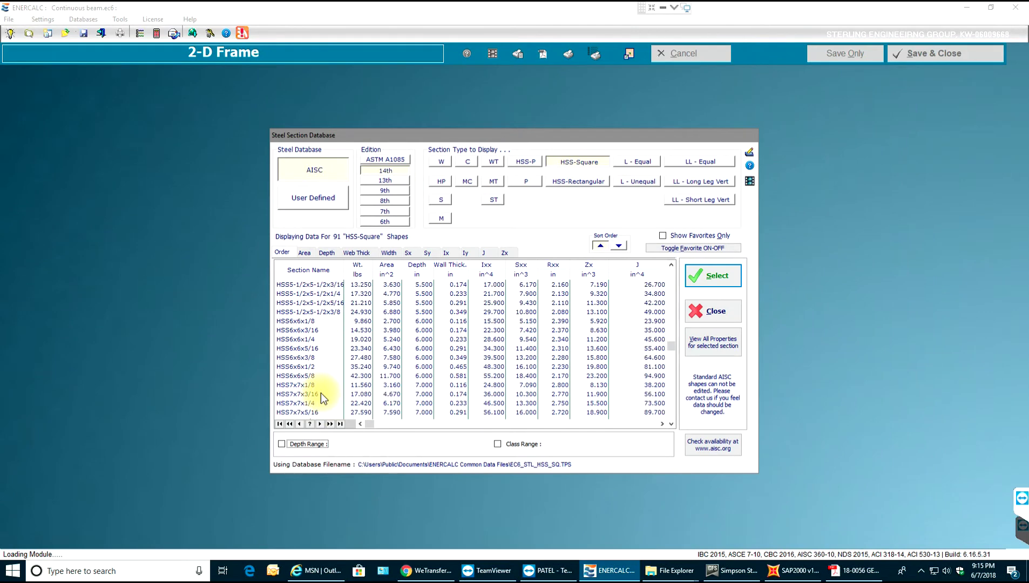
pyautogui.click(316, 366)
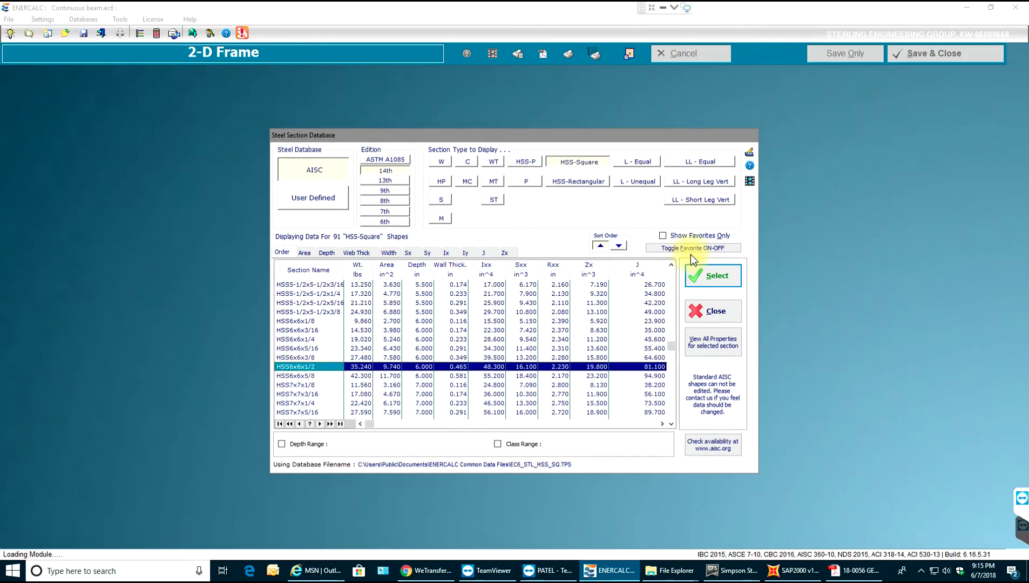
pyautogui.click(702, 272)
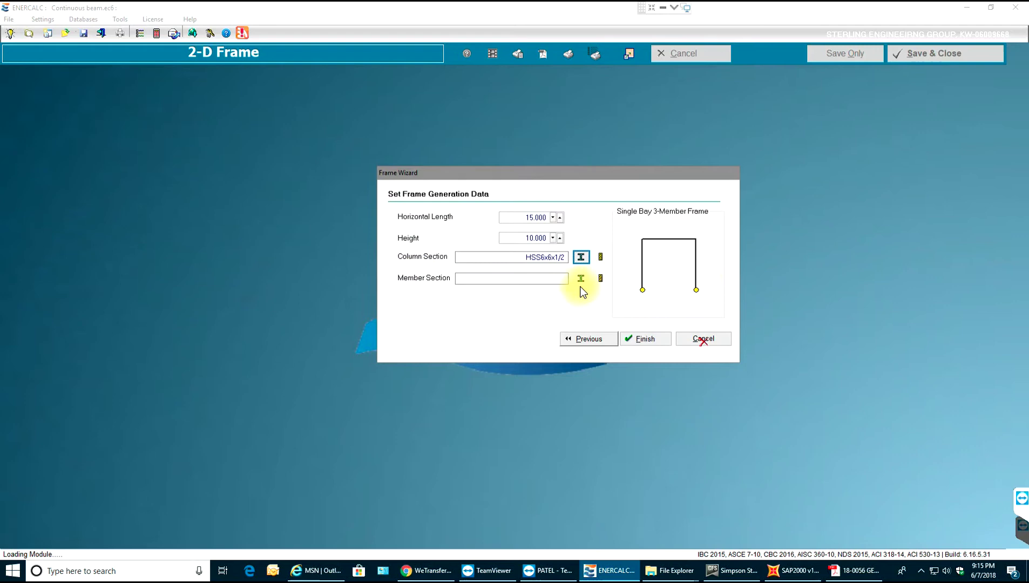
# Choose the W6x25 steel W shape as the beam member section
pyautogui.click(583, 281)
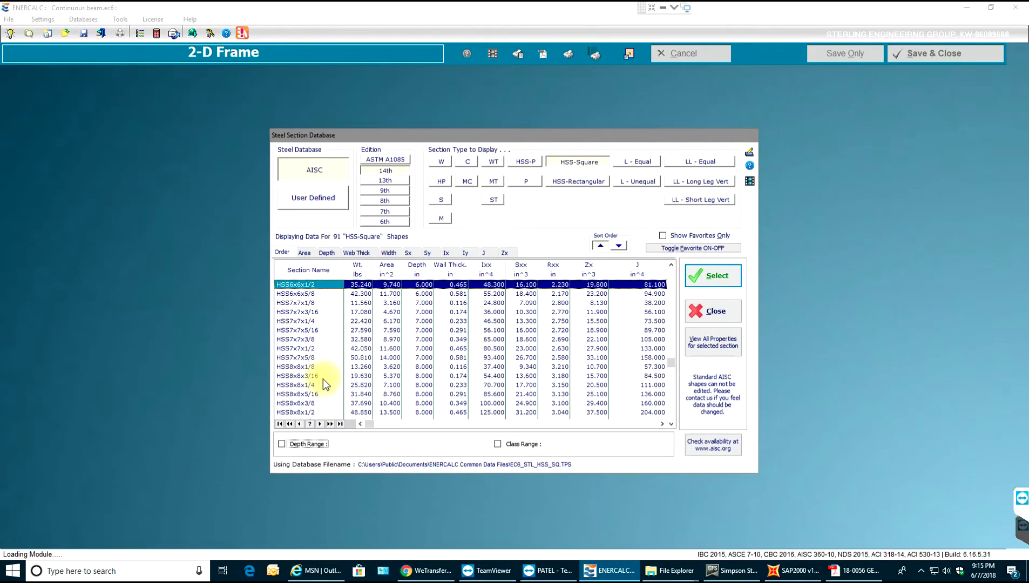
pyautogui.scroll(-8, 328, 385)
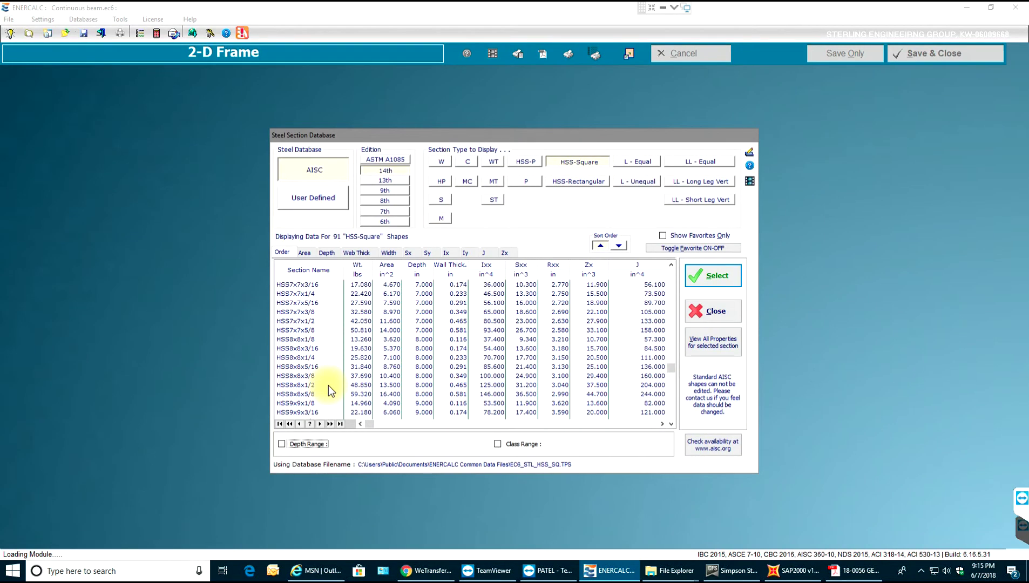
pyautogui.click(438, 163)
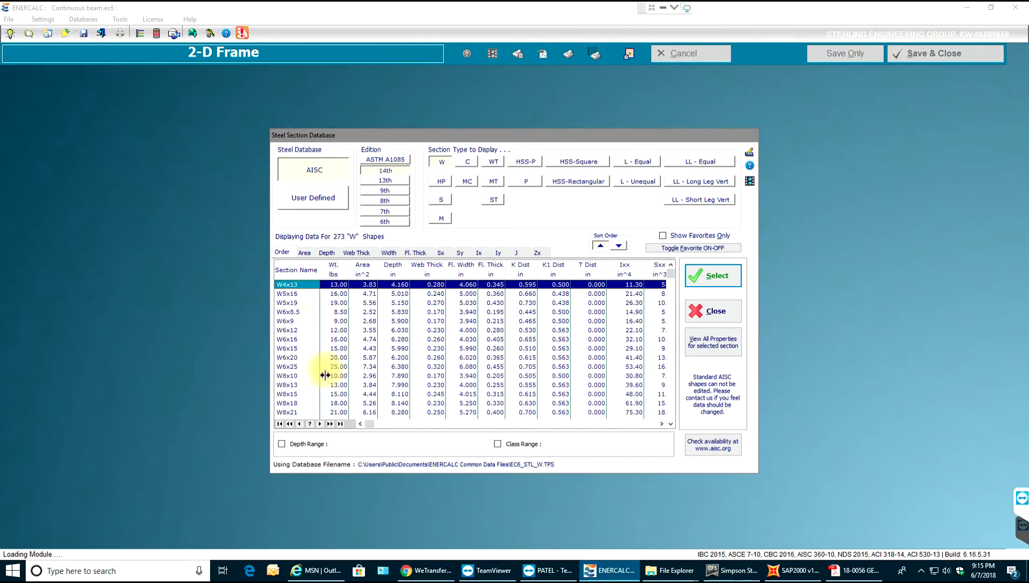
pyautogui.scroll(-2, 309, 401)
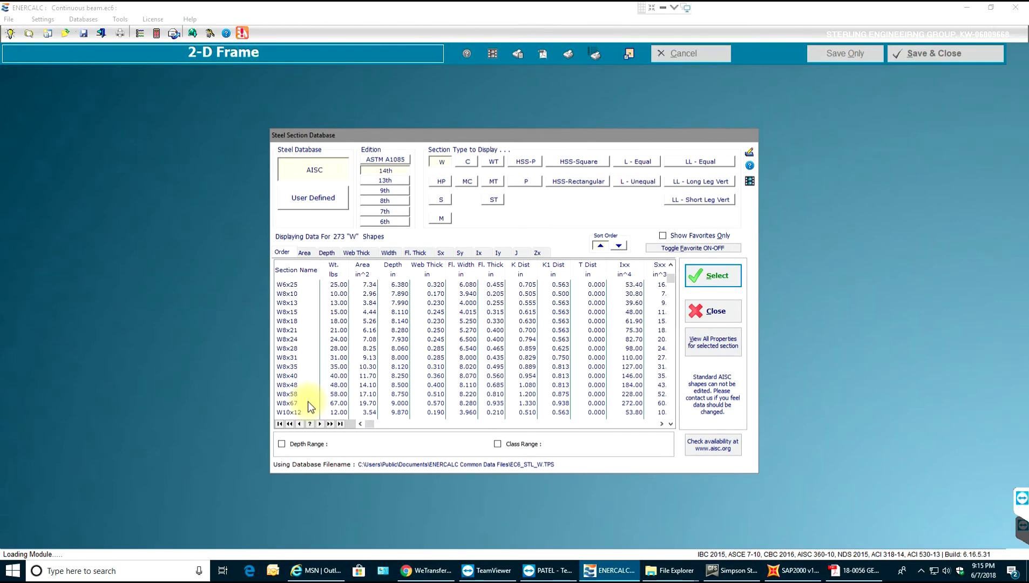
pyautogui.scroll(1, 294, 375)
pyautogui.scroll(1, 294, 376)
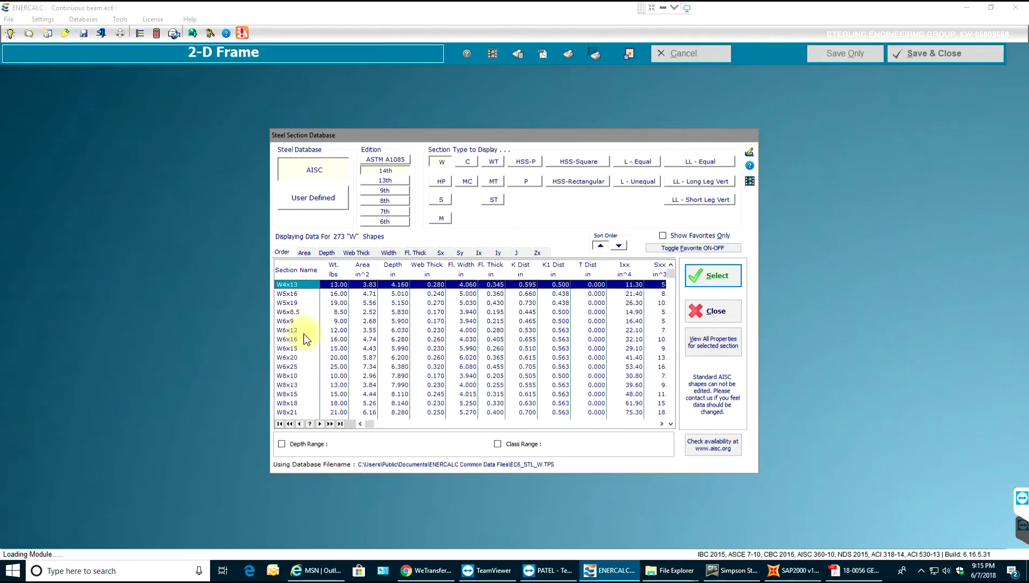
pyautogui.click(298, 367)
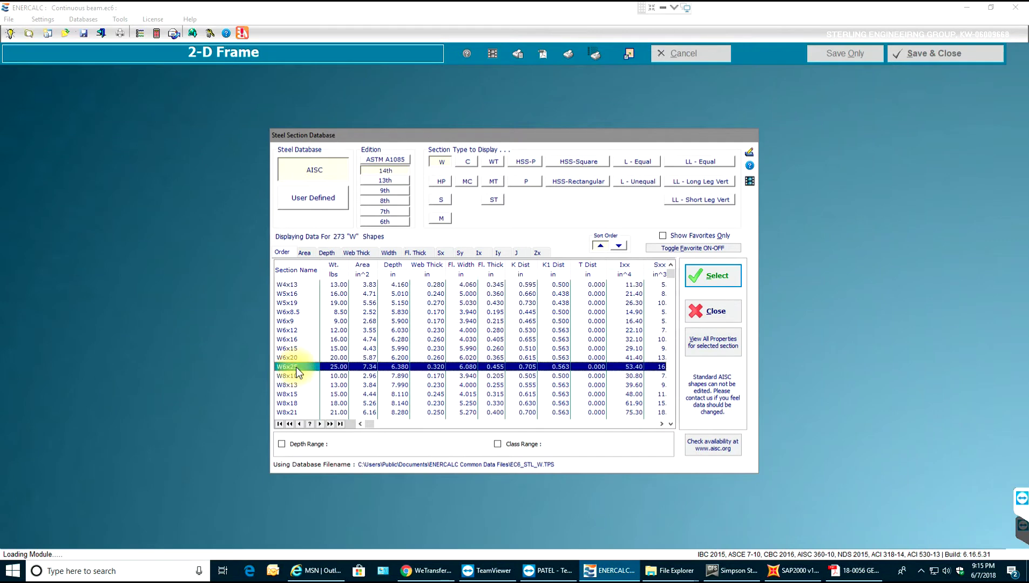
pyautogui.click(704, 276)
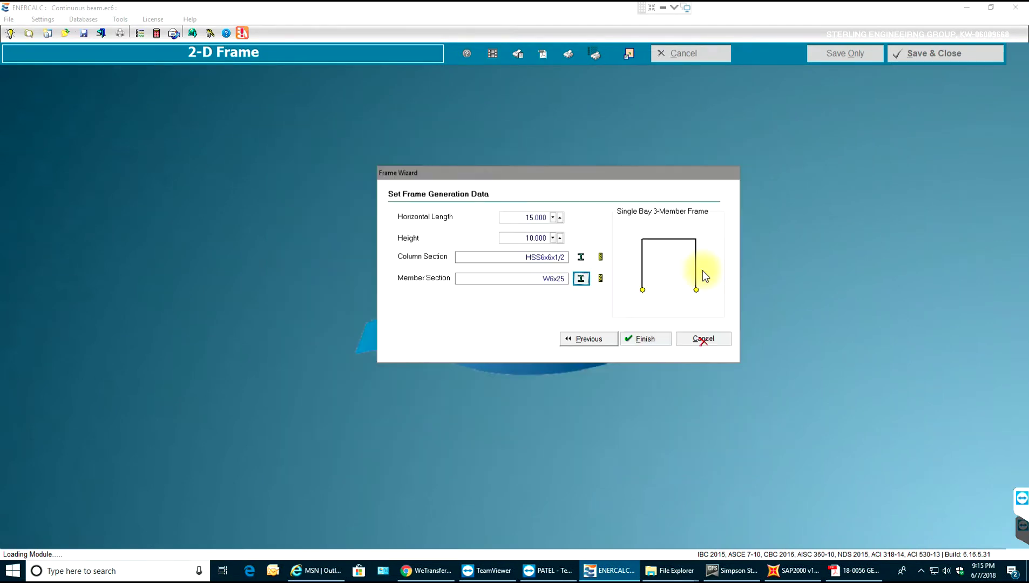
# Finish the wizard to build the four-joint, three-member frame and start its description
pyautogui.click(643, 340)
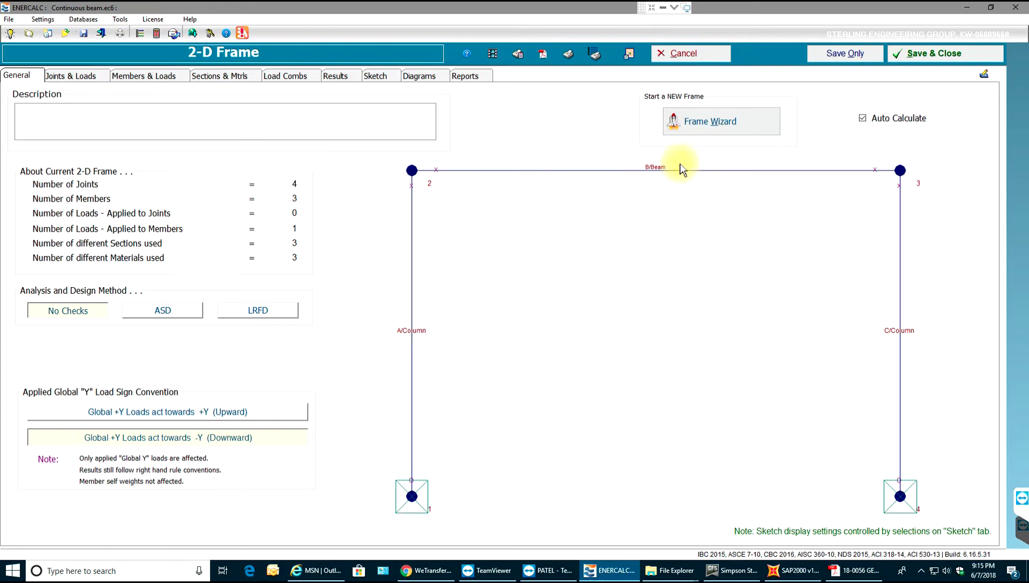
pyautogui.click(246, 118)
# Use LRFD design with the ASCE 7-10 load combination set, then view the joint data
pyautogui.click(273, 309)
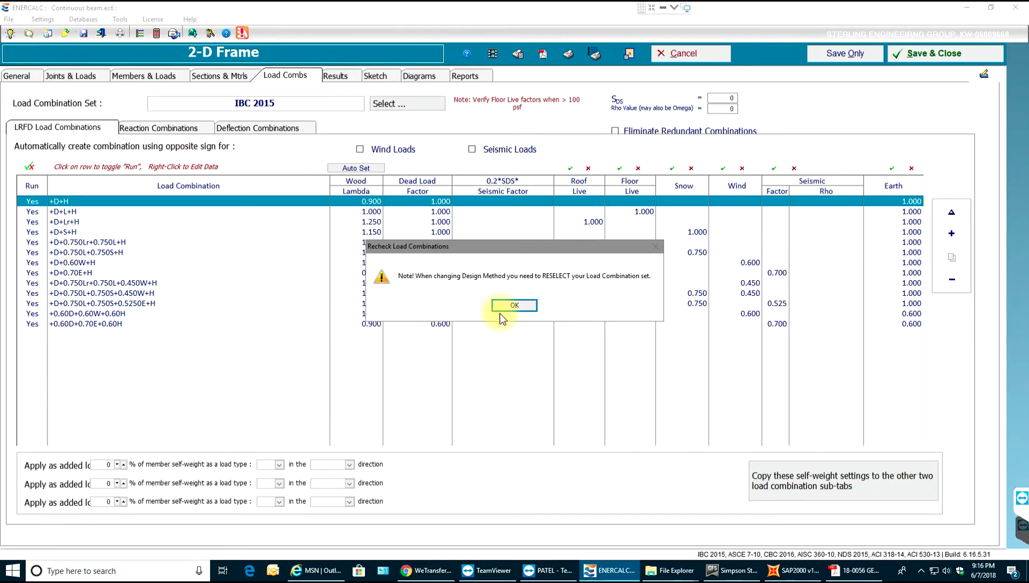
pyautogui.click(514, 303)
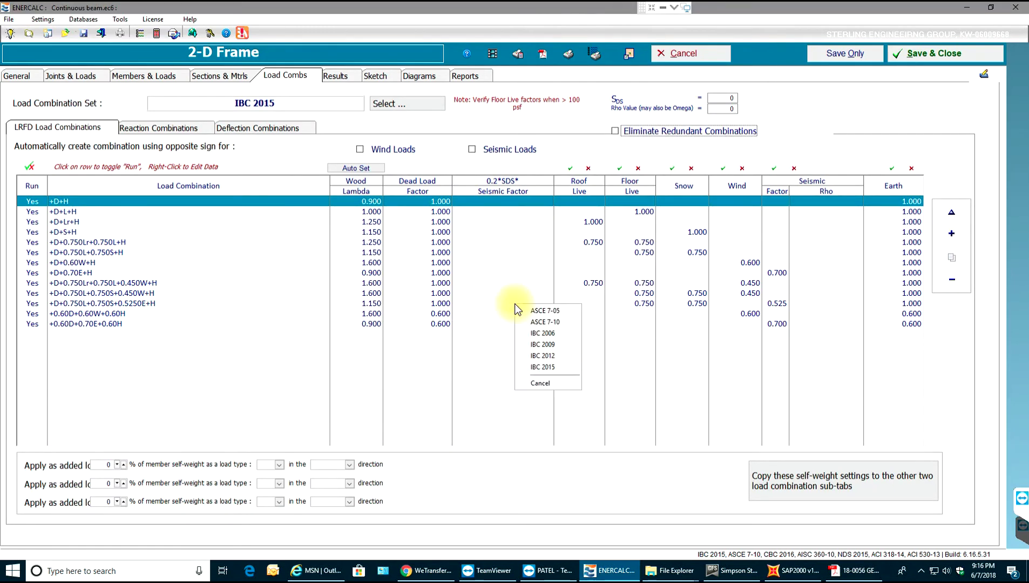
pyautogui.click(567, 325)
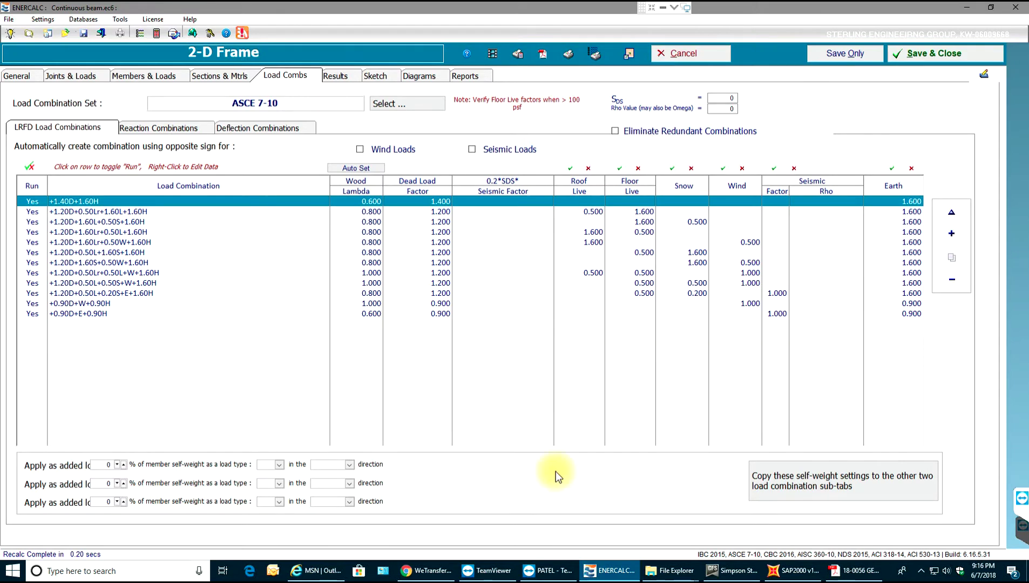
pyautogui.click(63, 79)
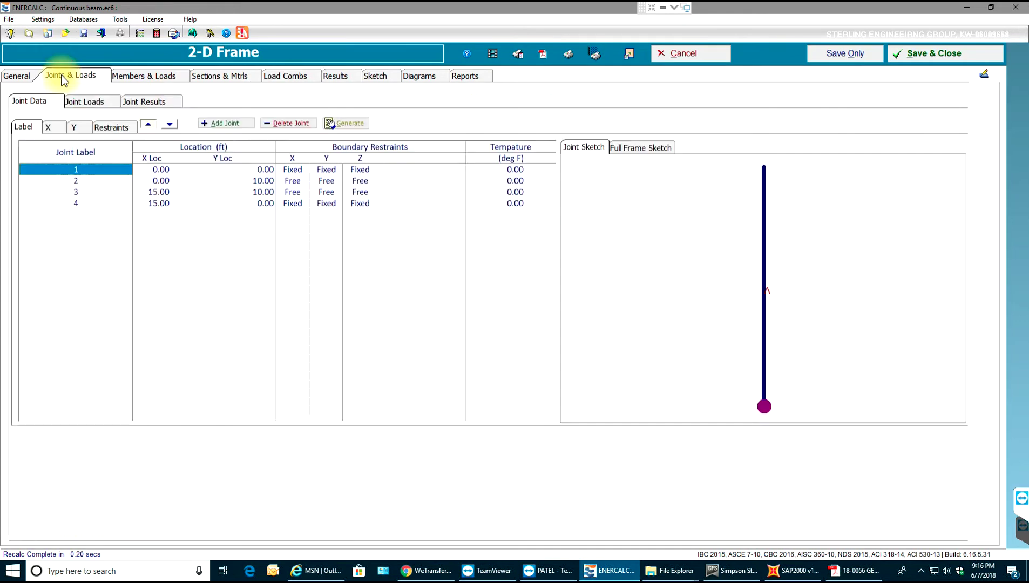
# Browse the General summary, joint coordinates, joint loads and member data tables
pyautogui.click(25, 75)
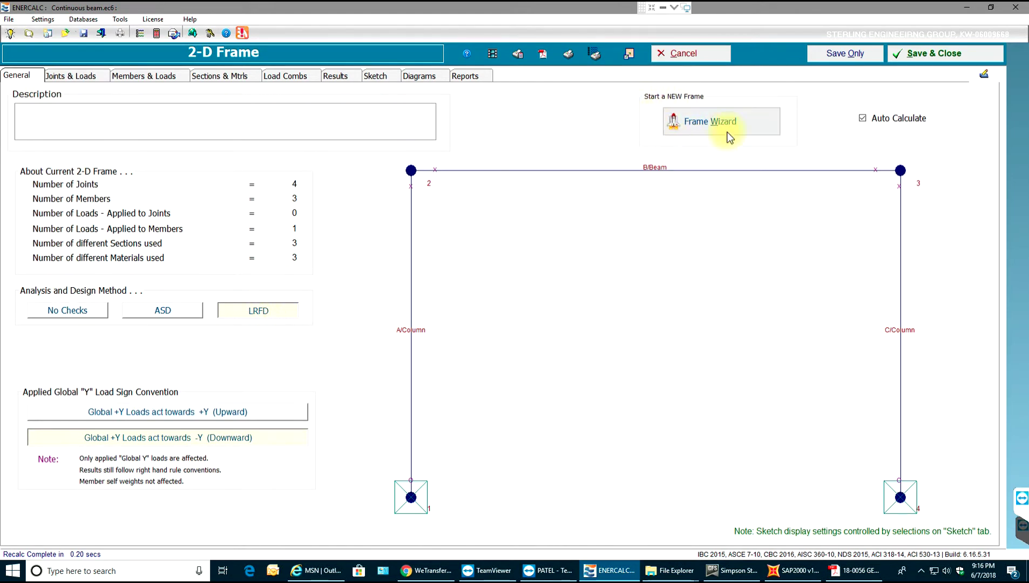
pyautogui.click(73, 76)
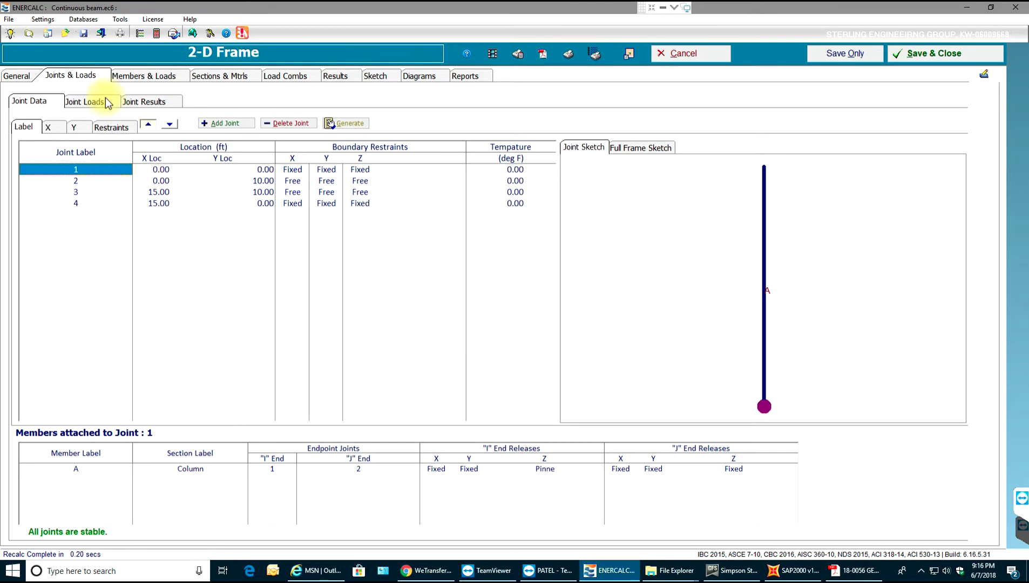
pyautogui.click(93, 108)
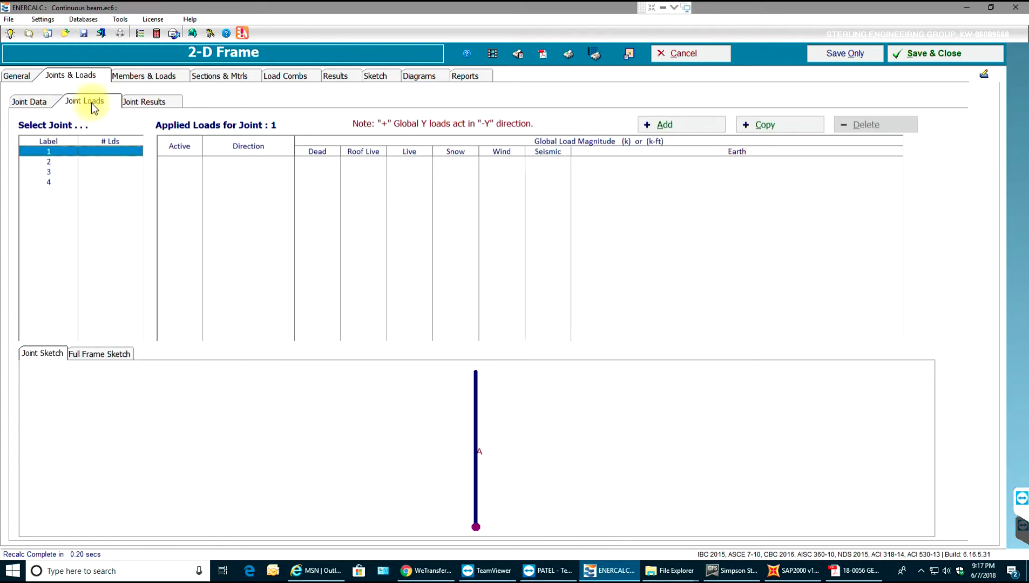
pyautogui.click(48, 102)
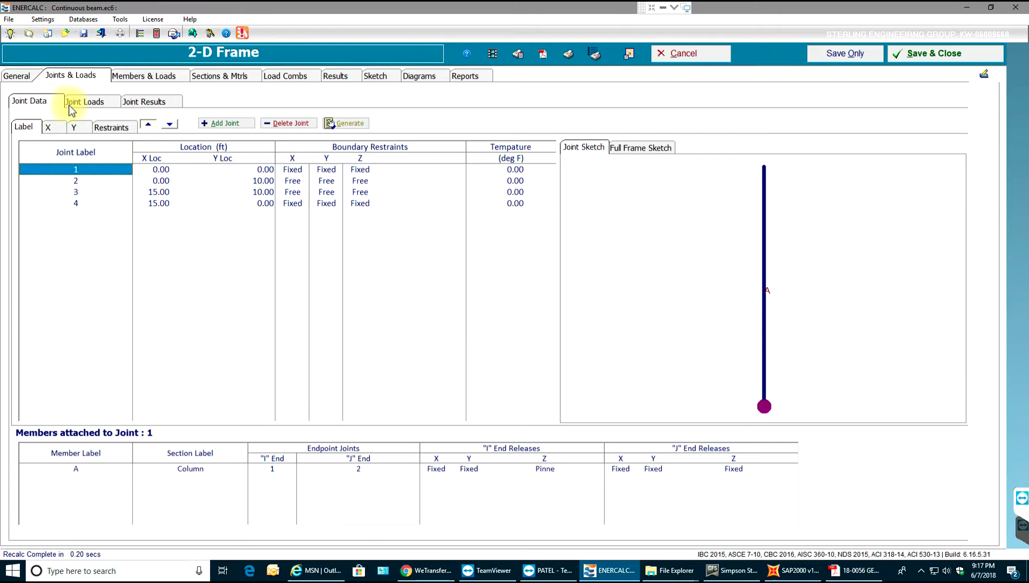
pyautogui.click(141, 76)
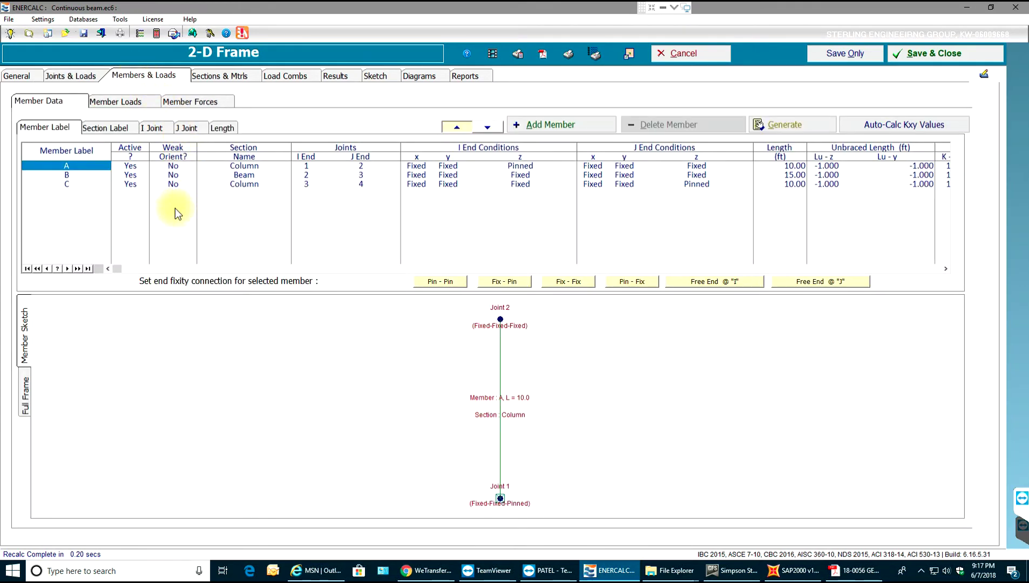
pyautogui.click(23, 73)
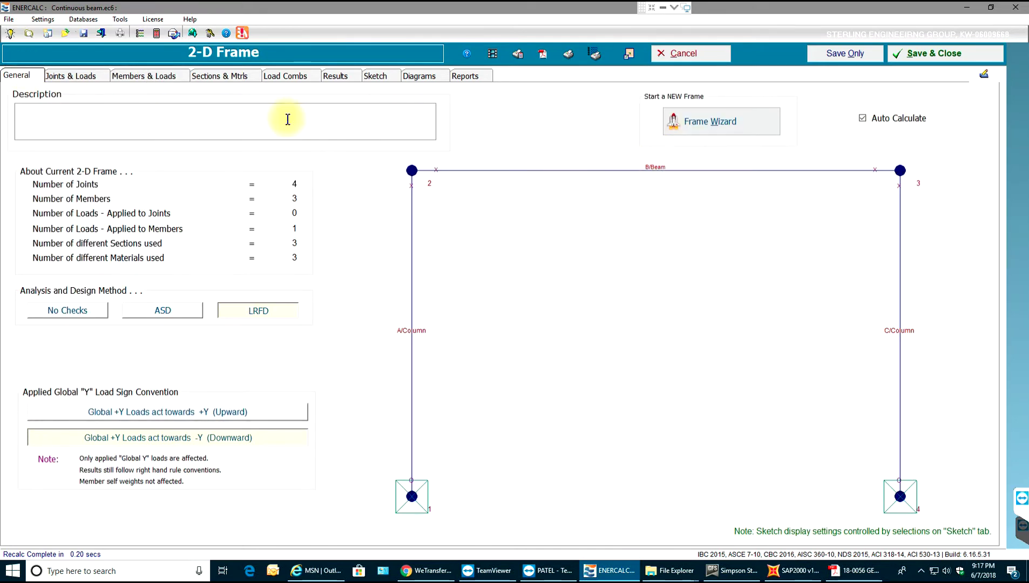
# Select beam member B and show its Member Loads tables
pyautogui.click(134, 81)
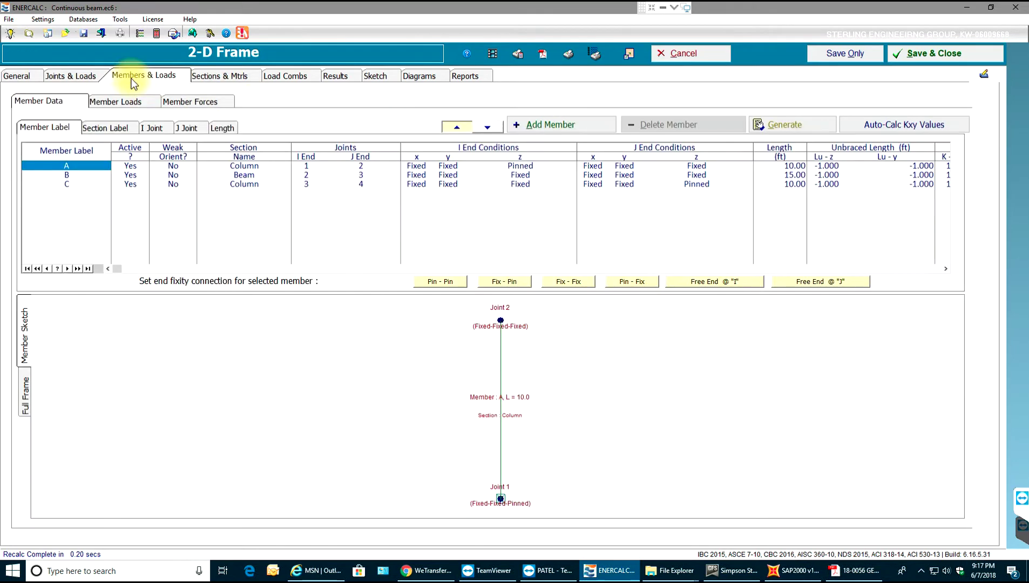
pyautogui.click(96, 174)
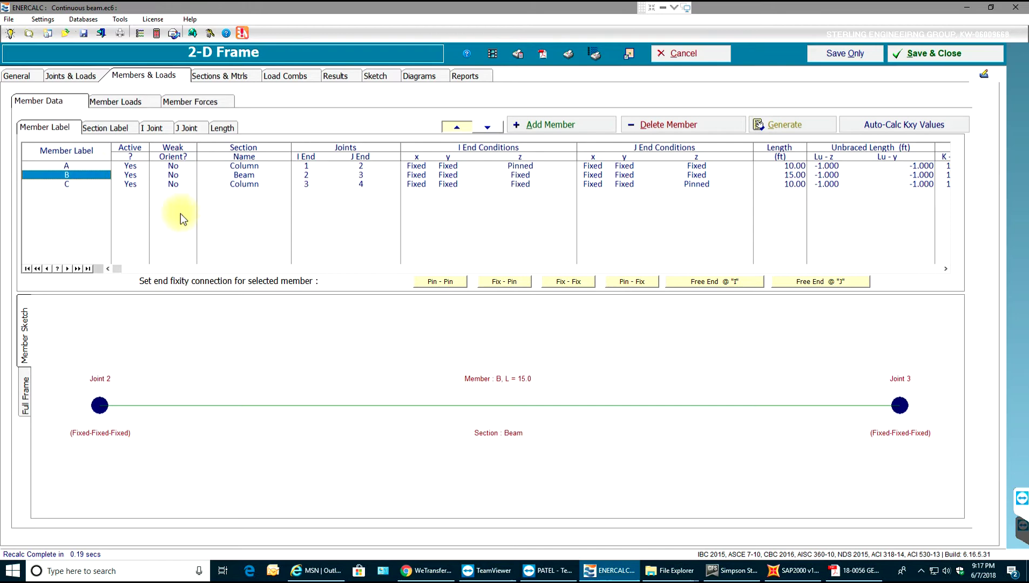
pyautogui.click(115, 101)
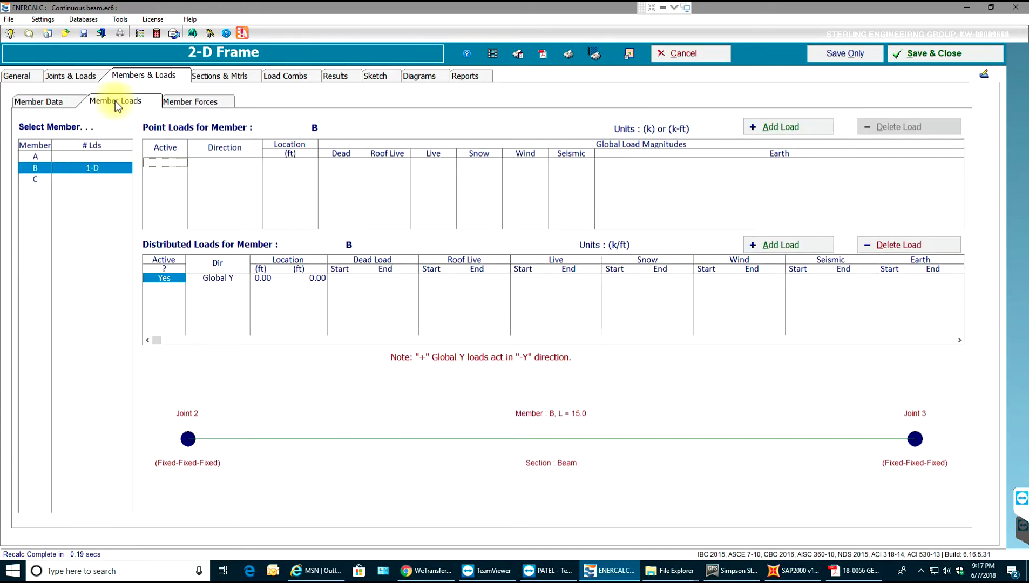
pyautogui.click(71, 100)
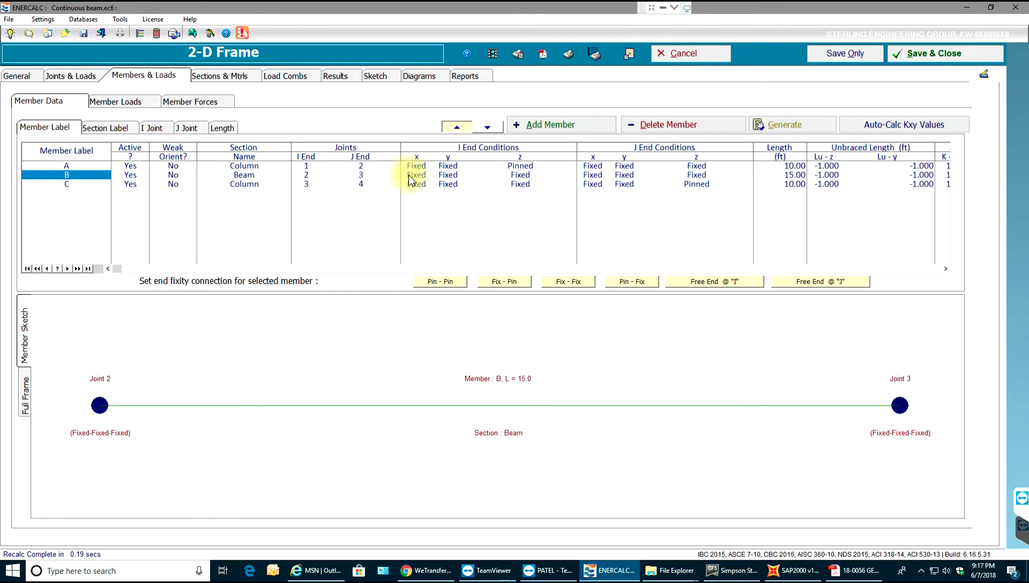
pyautogui.click(113, 102)
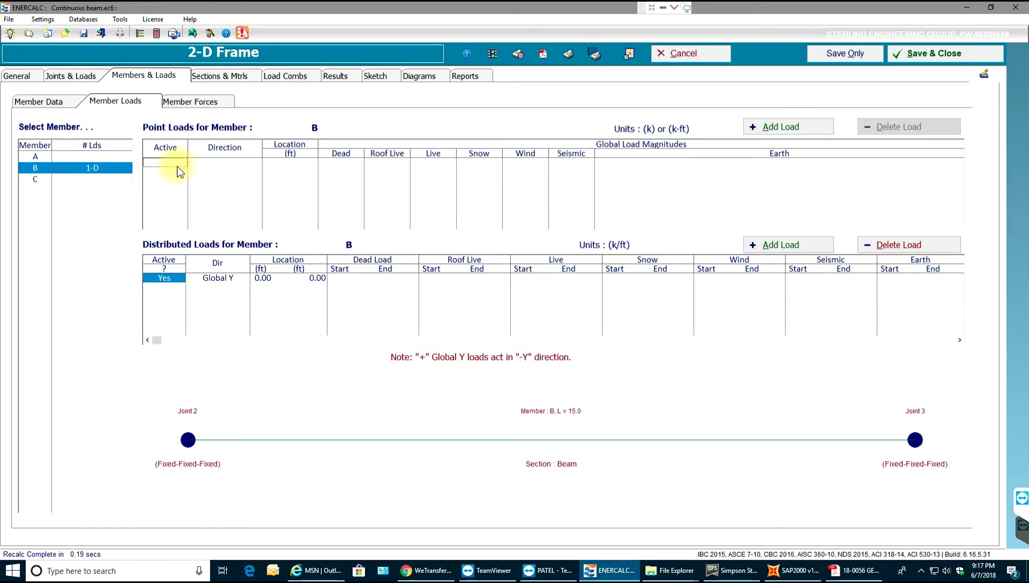
# Add a point load on beam B at 5 ft with 5 k dead and 5 k live
pyautogui.click(750, 128)
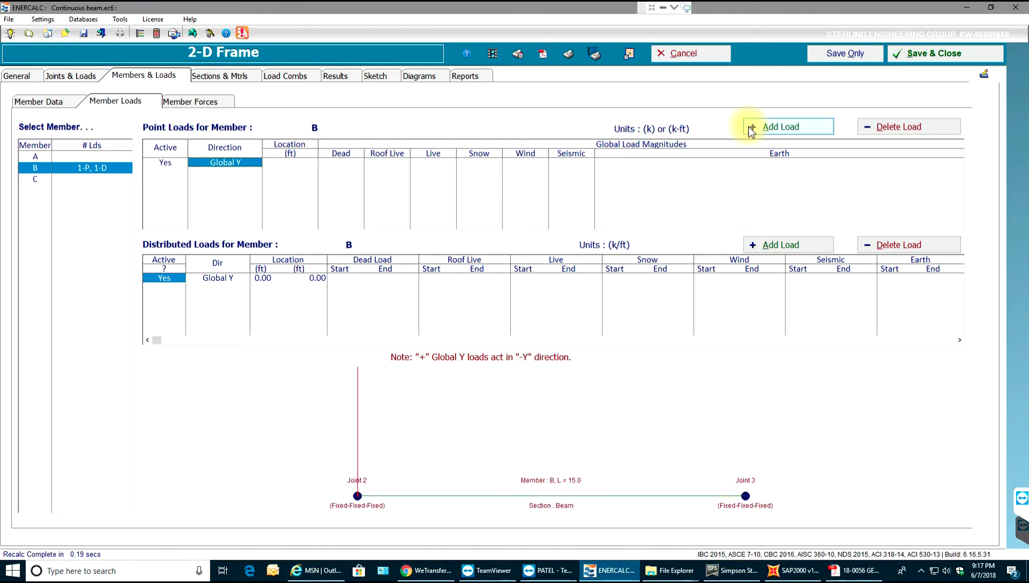
pyautogui.click(270, 163)
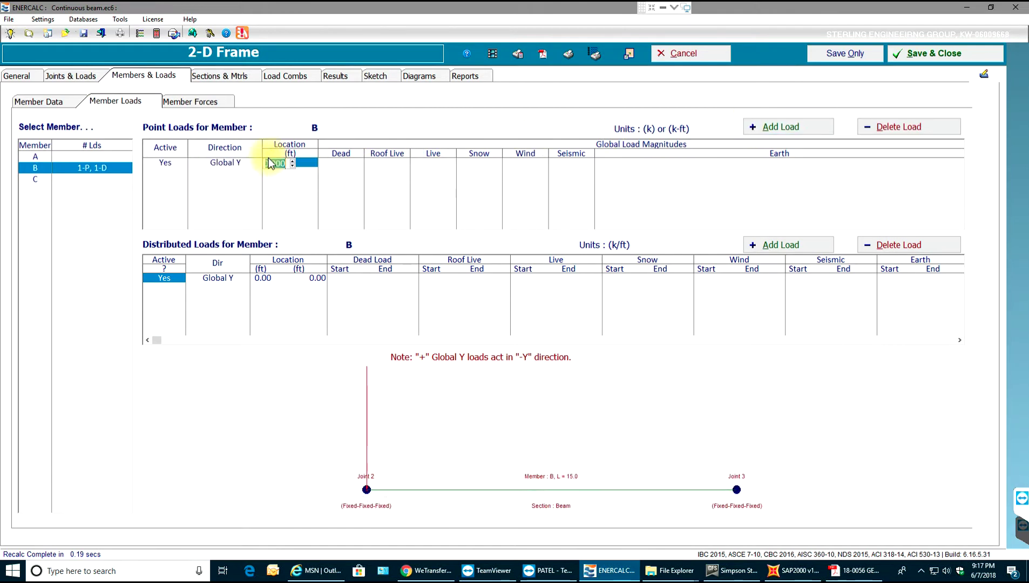
pyautogui.click(292, 166)
pyautogui.click(294, 162)
pyautogui.click(294, 162)
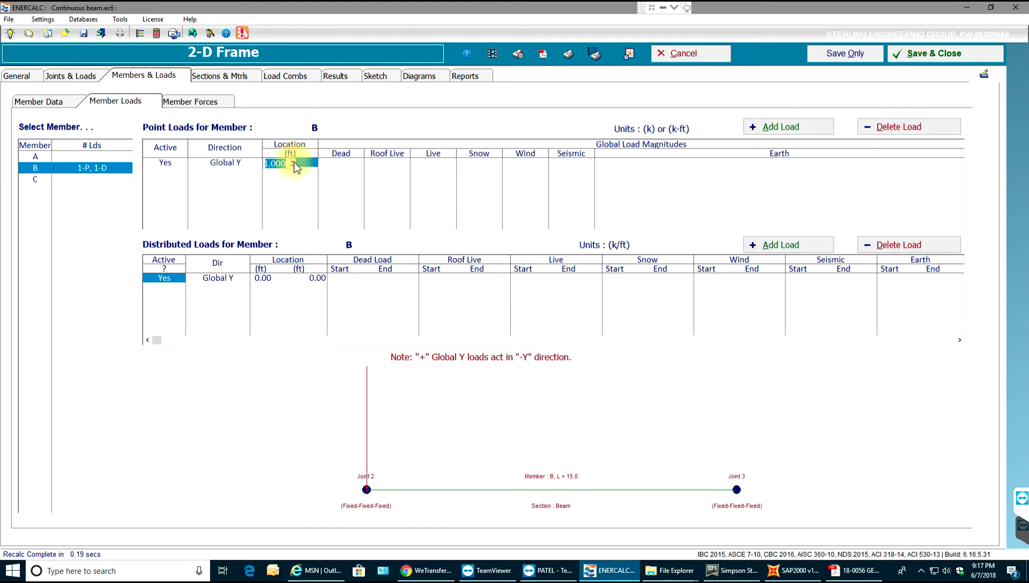
pyautogui.click(294, 162)
pyautogui.click(295, 164)
pyautogui.click(294, 164)
pyautogui.click(295, 165)
pyautogui.click(294, 165)
pyautogui.click(295, 164)
pyautogui.click(295, 164)
pyautogui.click(294, 165)
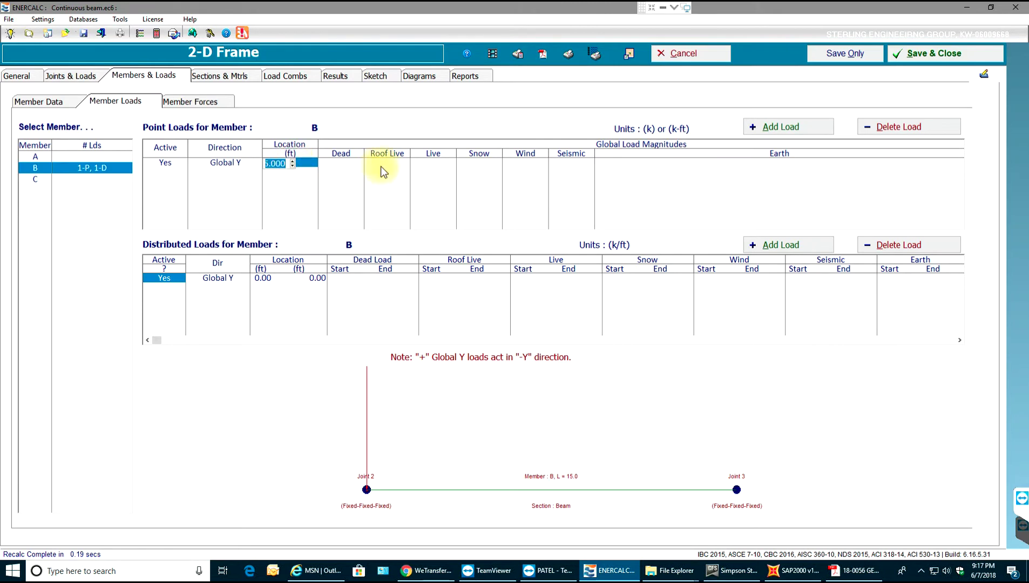
pyautogui.click(345, 165)
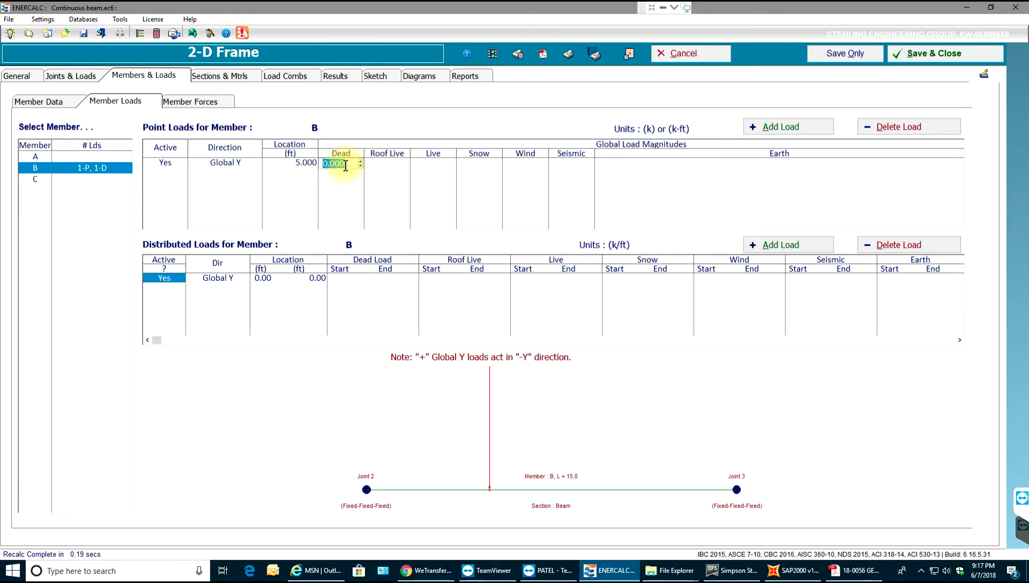
pyautogui.write('5')
pyautogui.click(432, 163)
pyautogui.write('5')
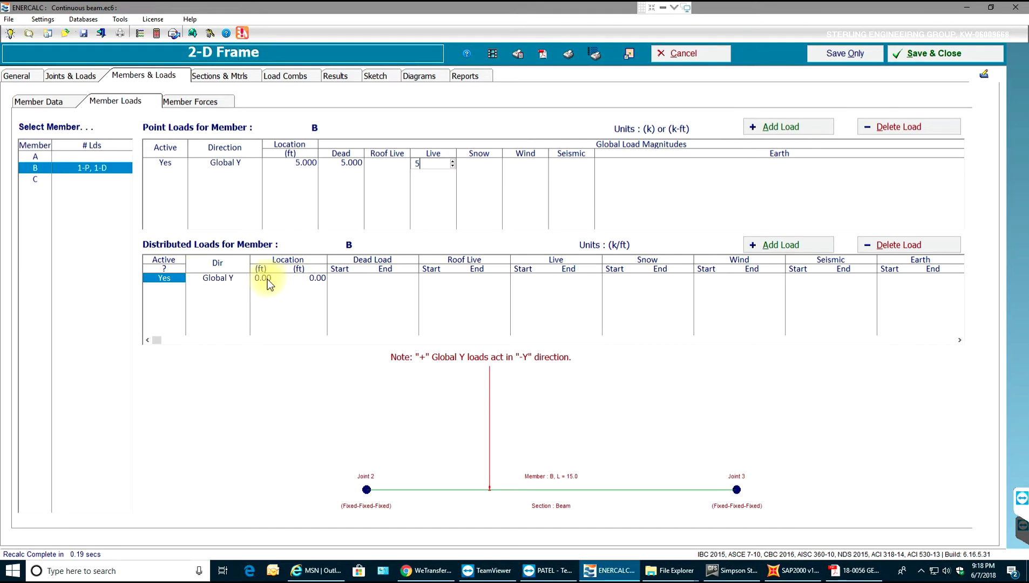
# Enter distributed loads on beam B: dead 5 to 10 and live 10 to 15 k/ft
pyautogui.click(344, 279)
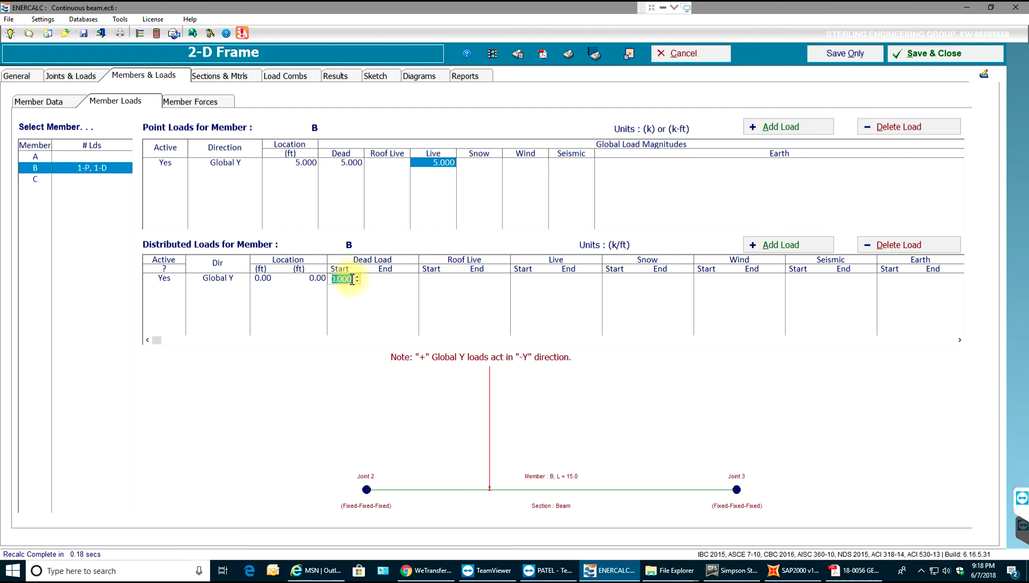
pyautogui.write('5')
pyautogui.click(406, 279)
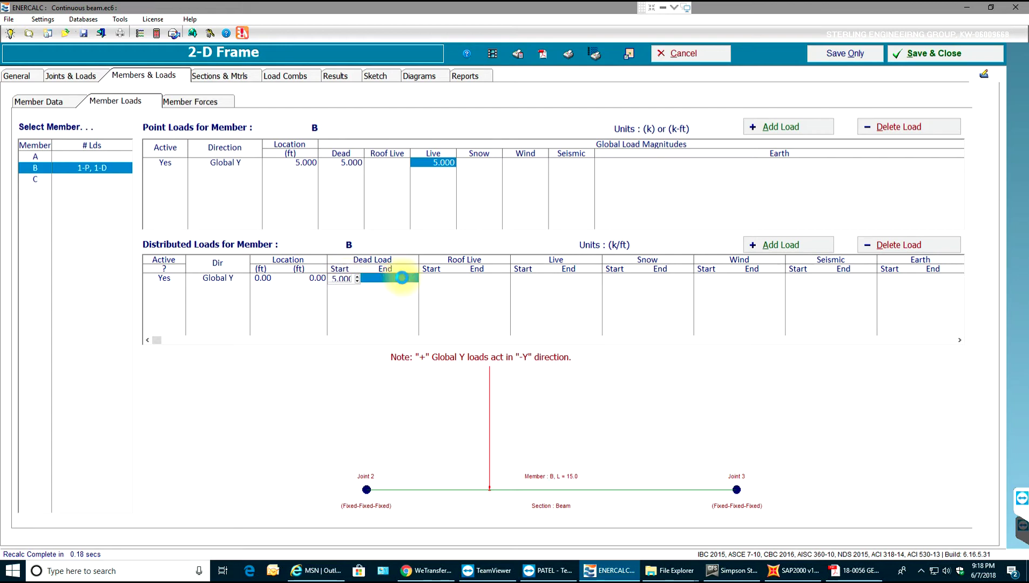
pyautogui.write('10')
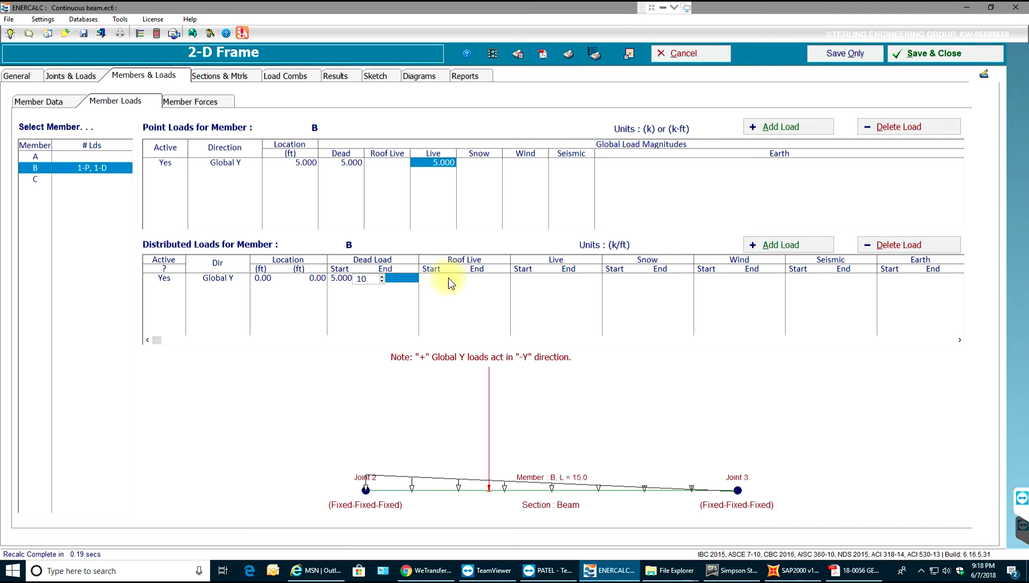
pyautogui.click(531, 279)
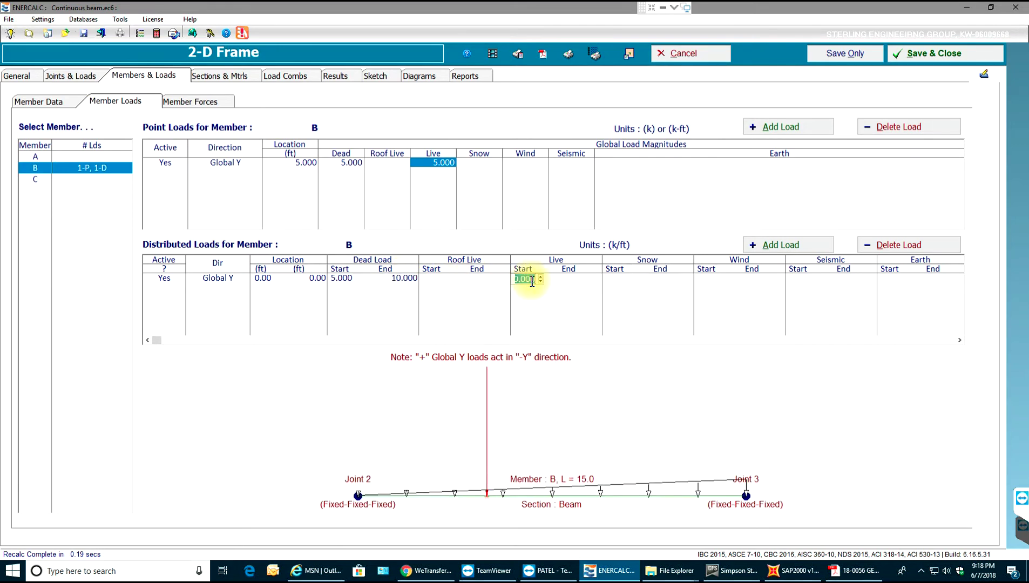
pyautogui.write('5')
pyautogui.press('BackSpace')
pyautogui.write('10')
pyautogui.click(578, 285)
pyautogui.write('15.00')
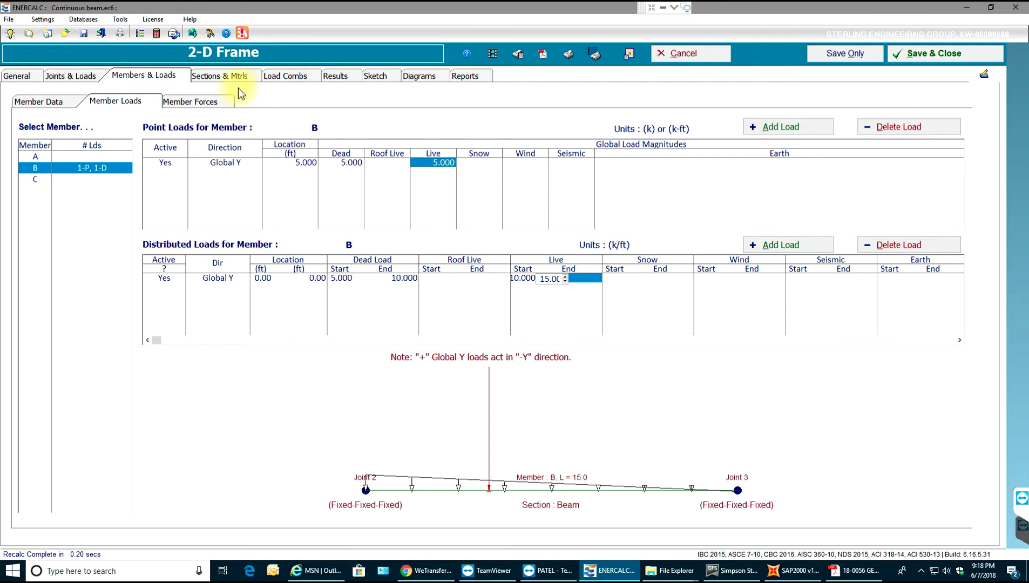
pyautogui.click(221, 101)
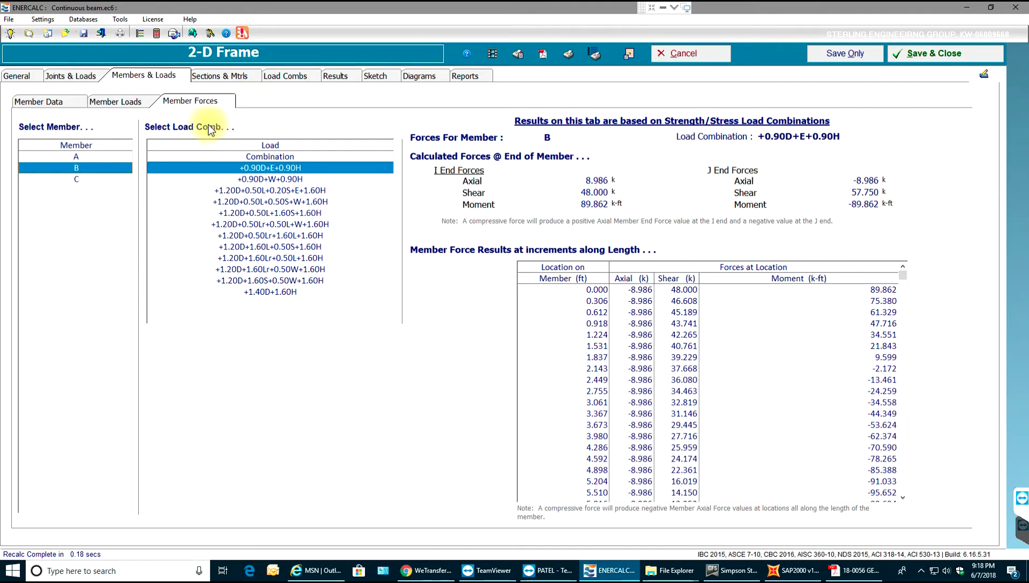
# Return to member B's Member Forces and scroll its results under +0.90D+E+0.90H
pyautogui.click(129, 102)
pyautogui.click(19, 75)
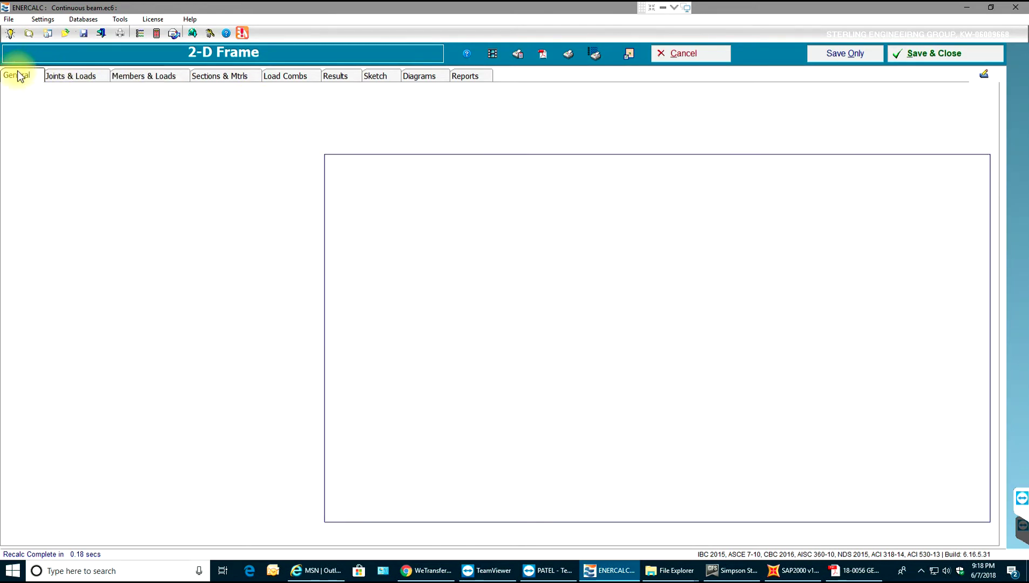
pyautogui.click(56, 80)
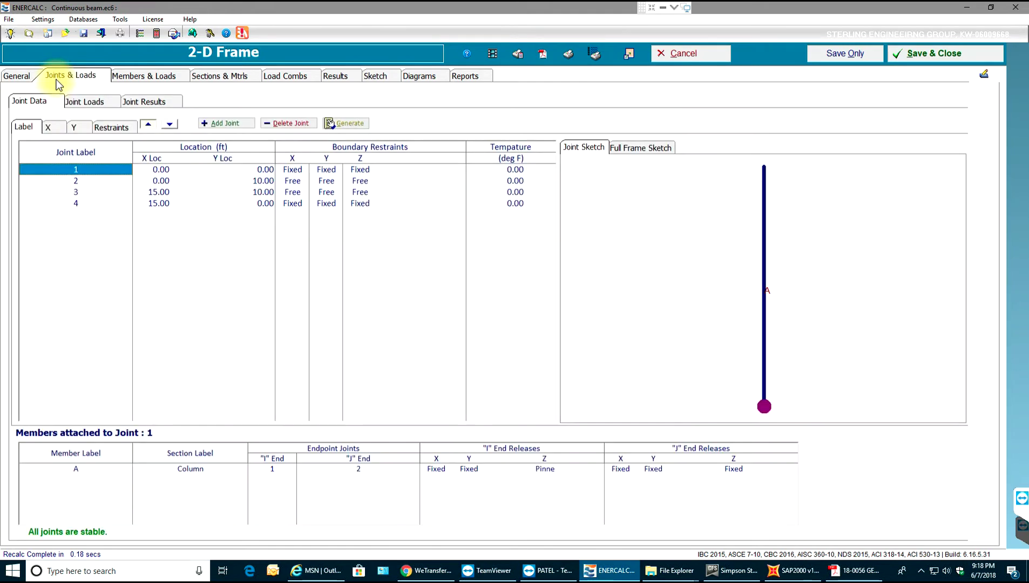
pyautogui.click(112, 77)
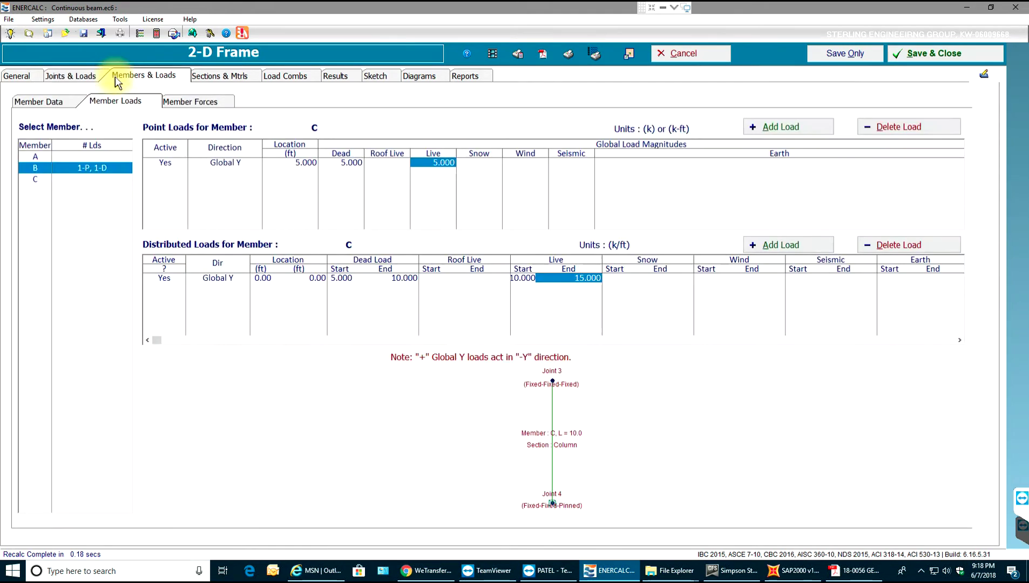
pyautogui.click(204, 109)
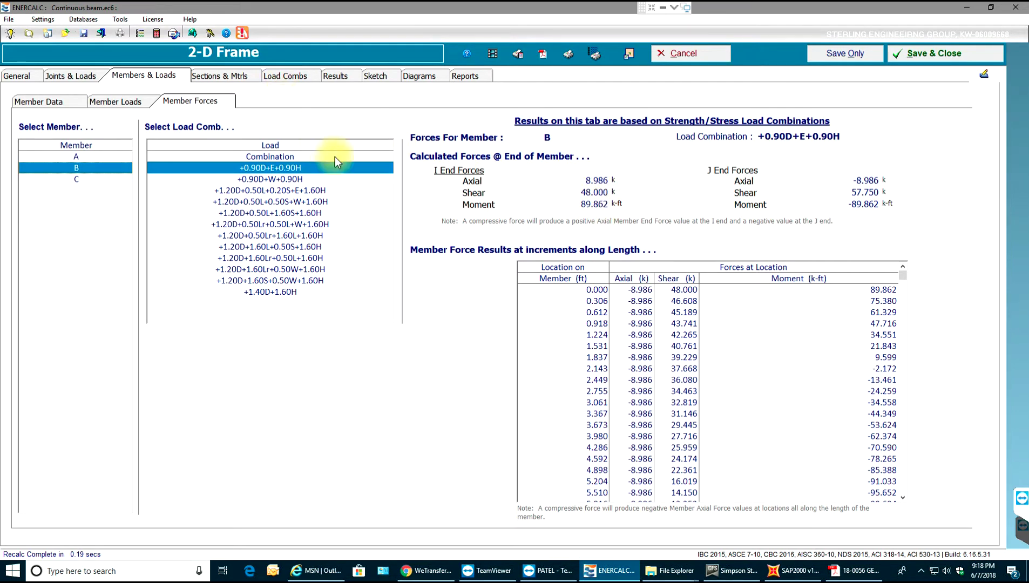
pyautogui.scroll(-10, 623, 389)
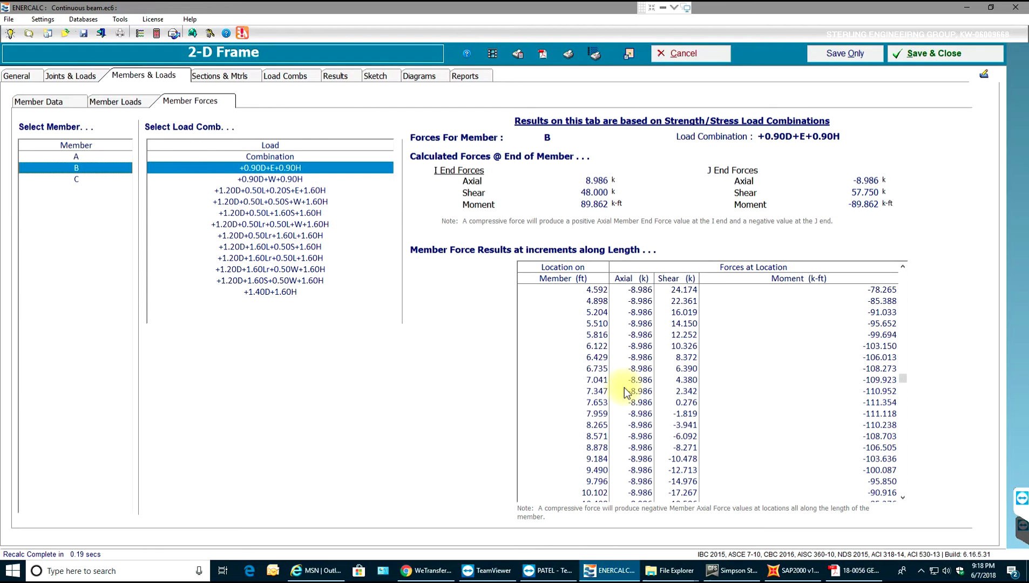
pyautogui.scroll(10, 610, 367)
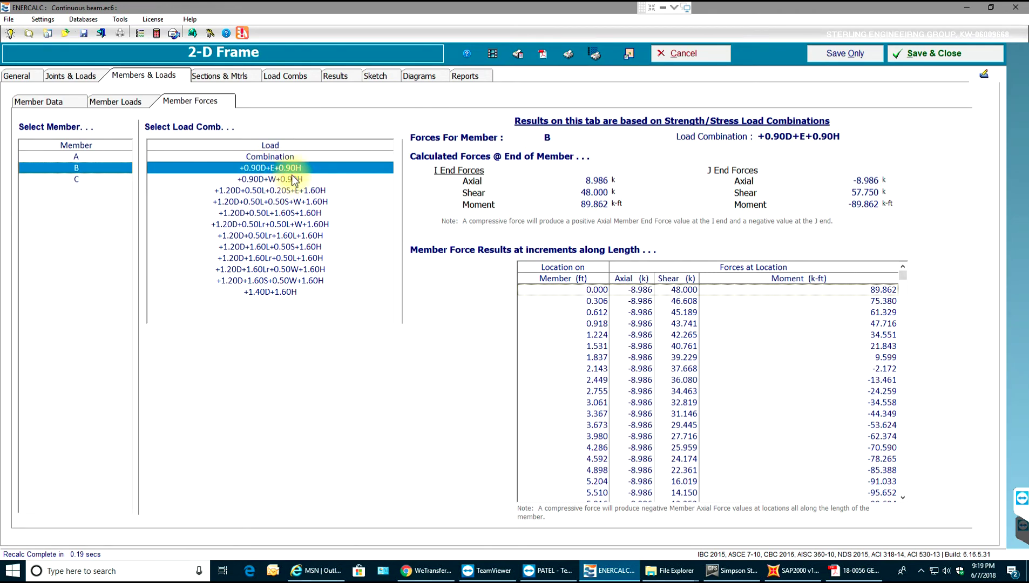
pyautogui.click(234, 80)
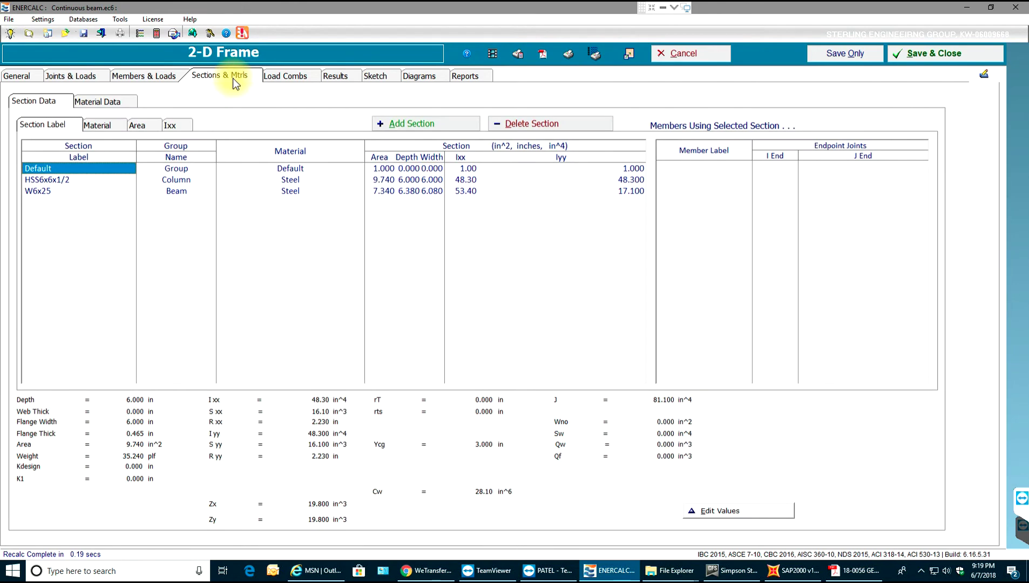
# Inspect the HSS6x6x1/2 and W6x25 sections, sort by material, area, Ixx and label, and view material data
pyautogui.click(64, 180)
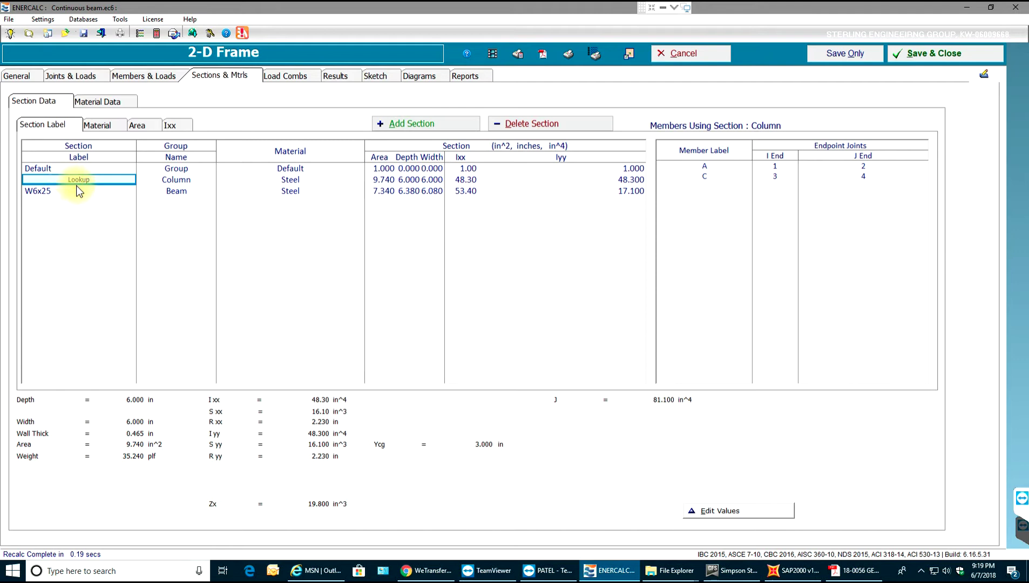
pyautogui.click(179, 168)
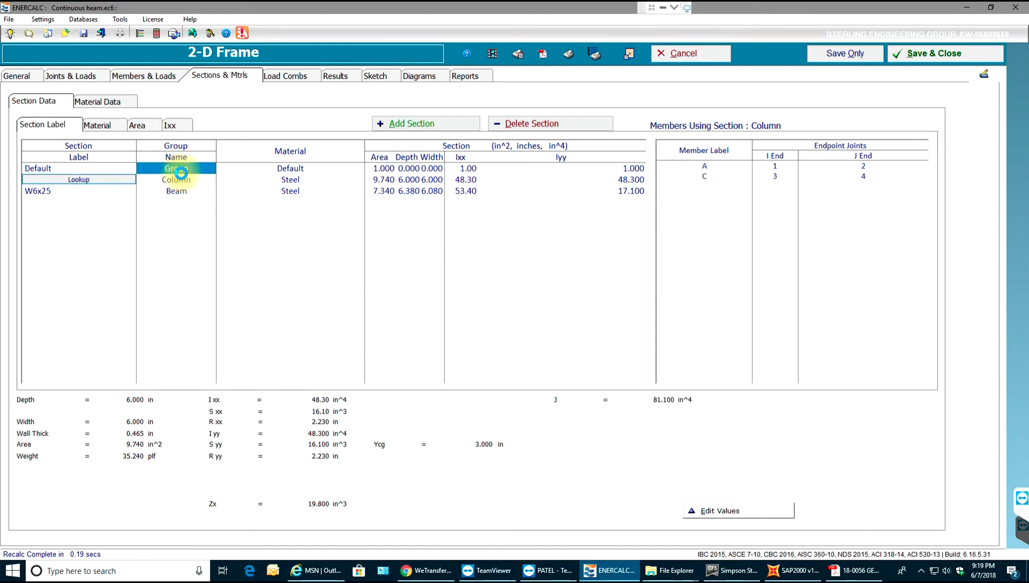
pyautogui.click(181, 180)
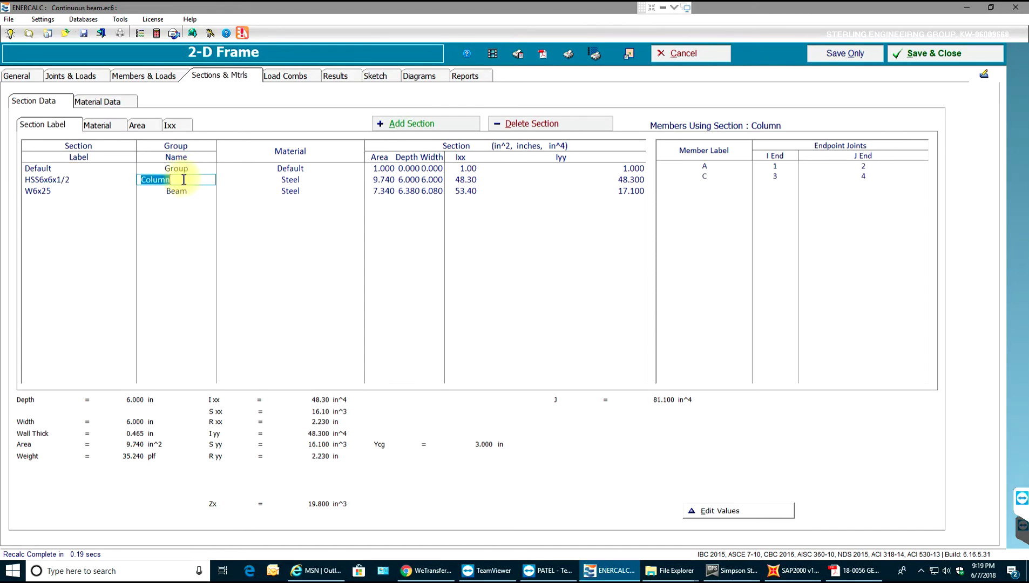
pyautogui.click(115, 124)
pyautogui.click(149, 126)
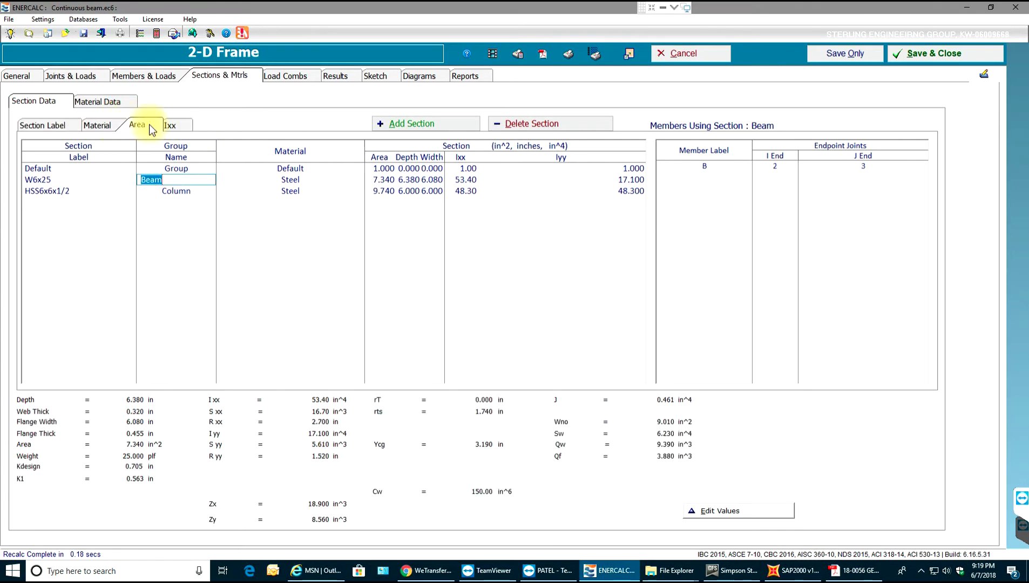
pyautogui.click(170, 125)
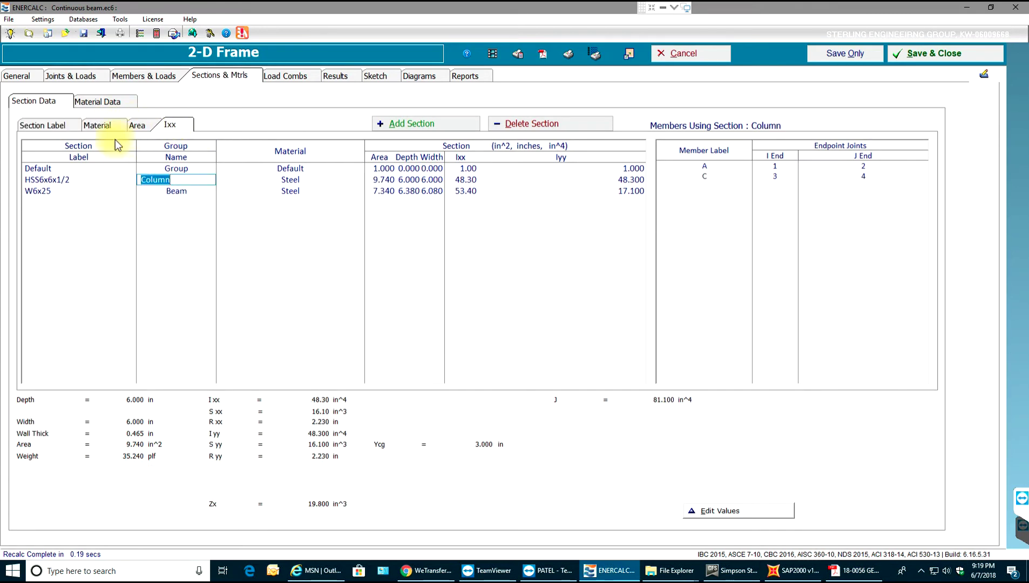
pyautogui.click(70, 127)
pyautogui.click(116, 101)
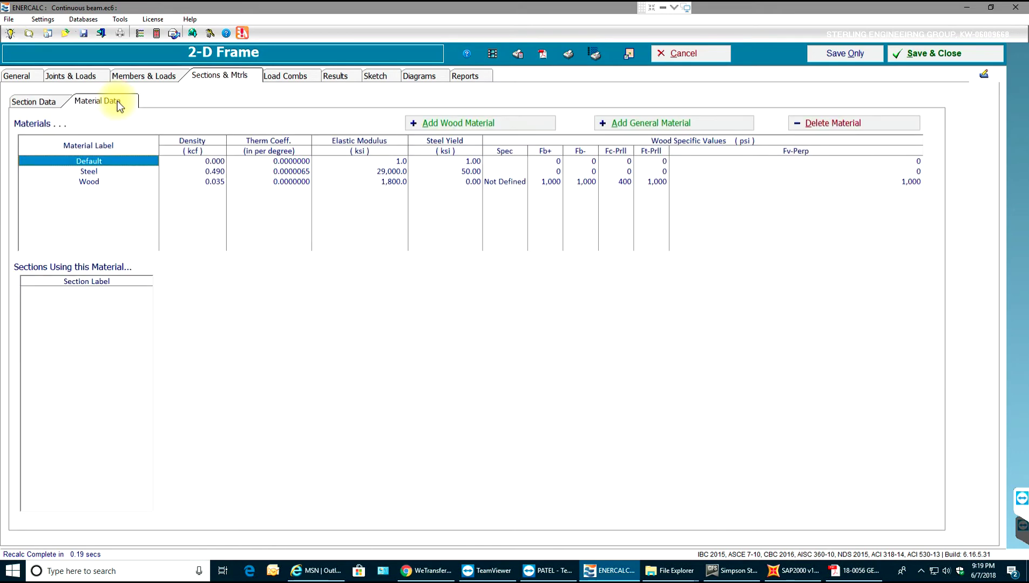
pyautogui.click(51, 100)
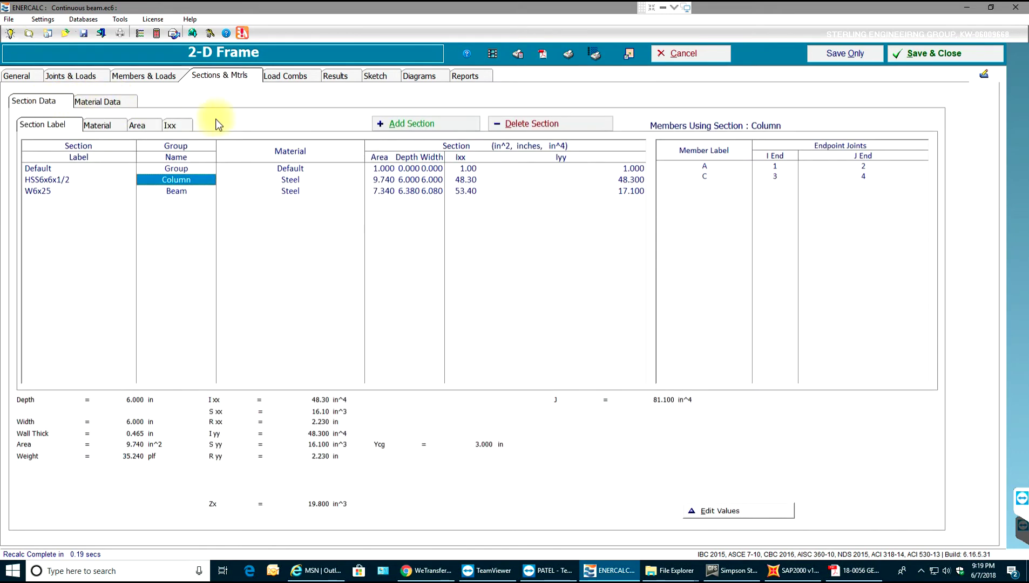
pyautogui.click(289, 77)
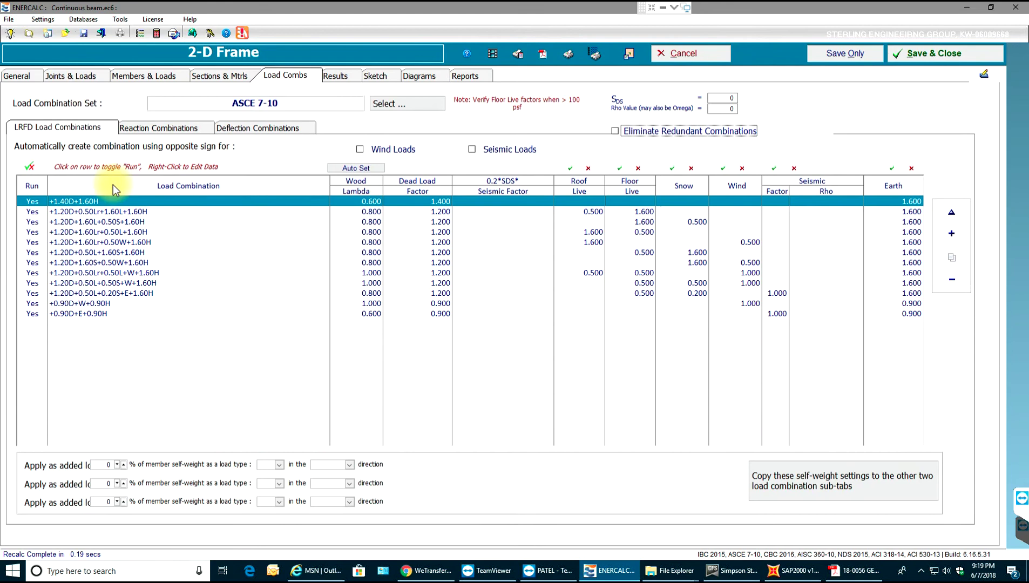
# Review the extreme member forces, stress checks and joint displacements and reactions
pyautogui.click(34, 205)
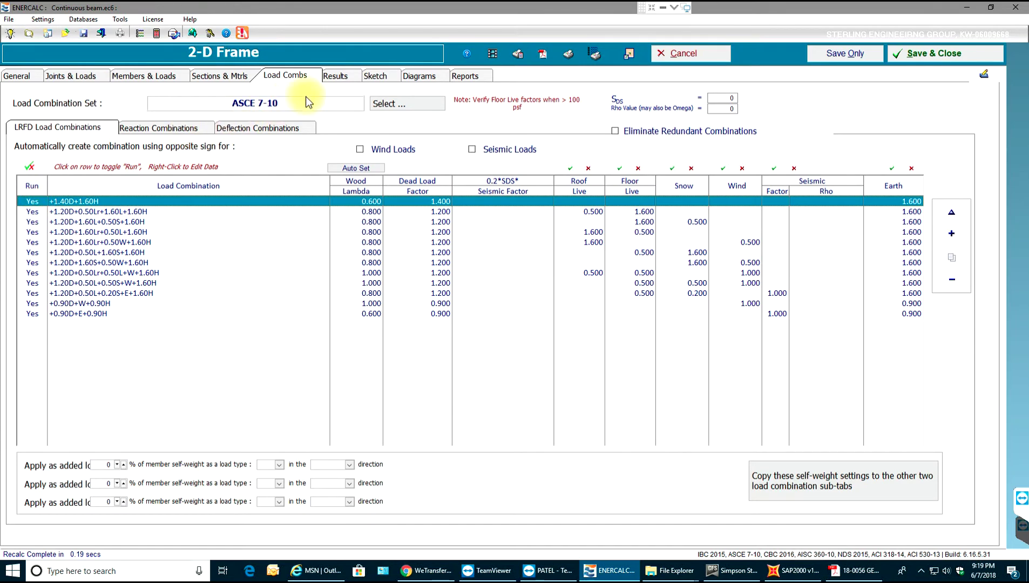
pyautogui.click(337, 76)
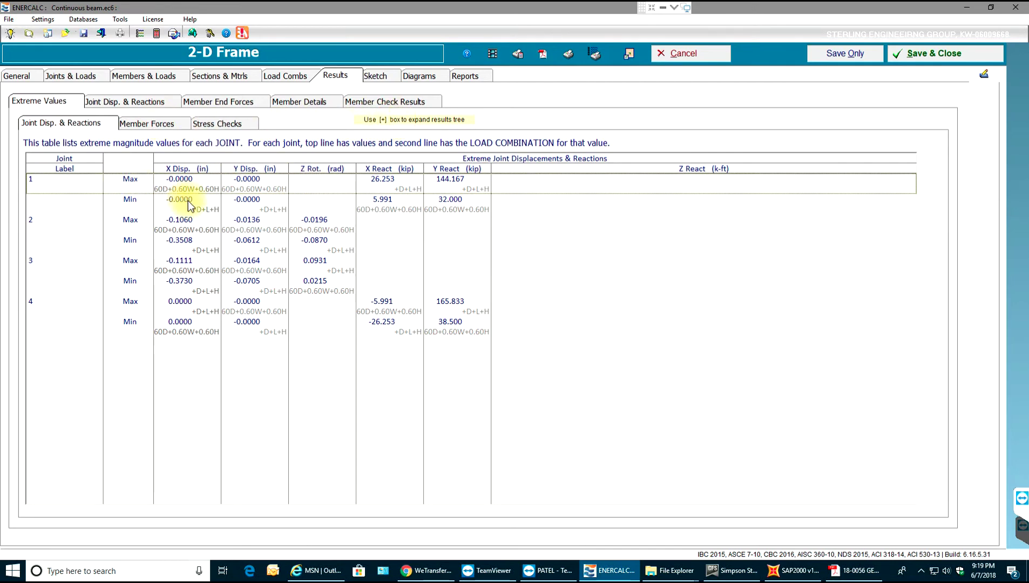
pyautogui.click(144, 123)
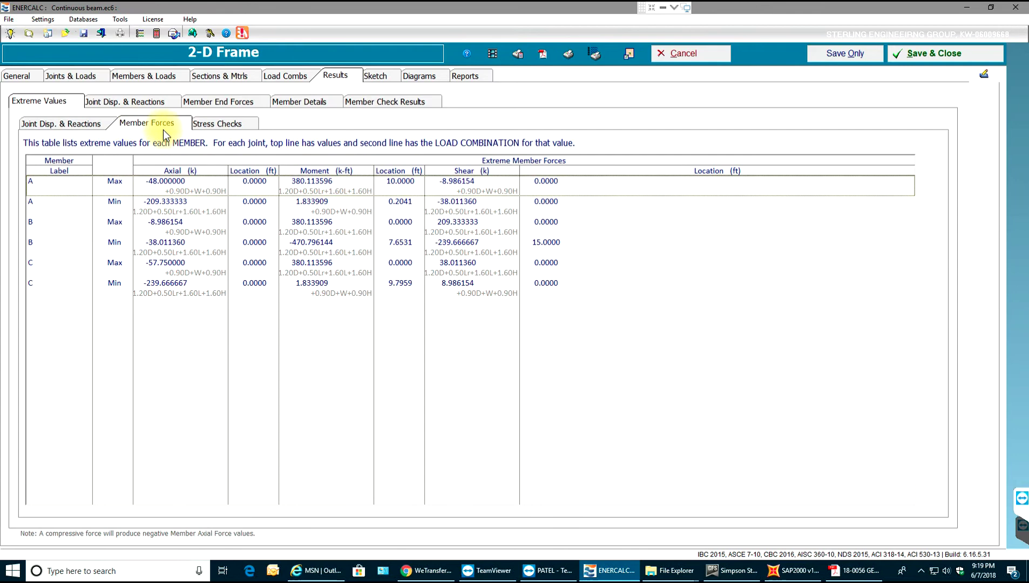
pyautogui.click(207, 127)
pyautogui.click(90, 128)
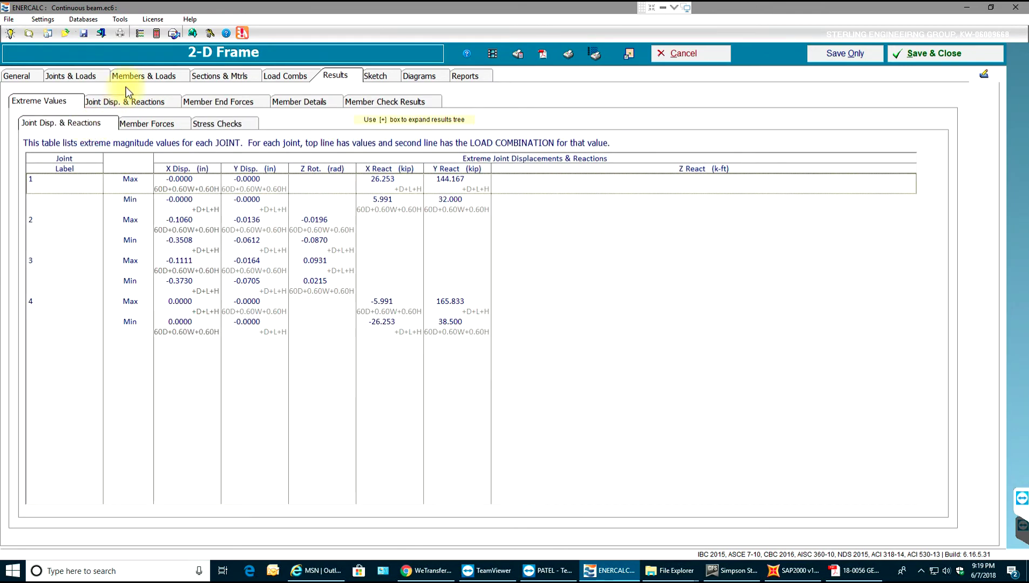
# Expand the joint displacements for the +D+L+H, +D+Lr+H and +D+S+H combinations
pyautogui.click(134, 100)
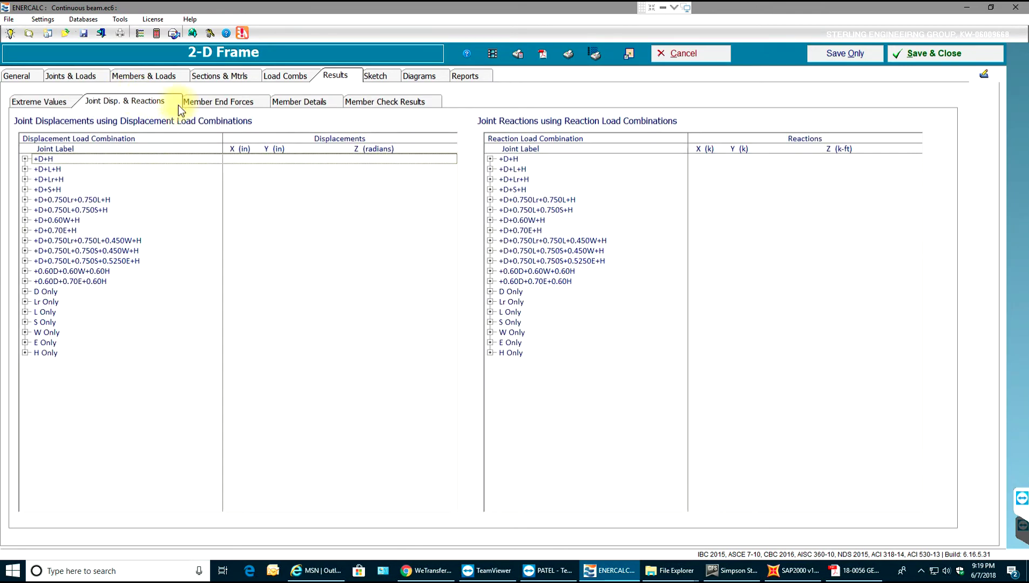
pyautogui.click(24, 168)
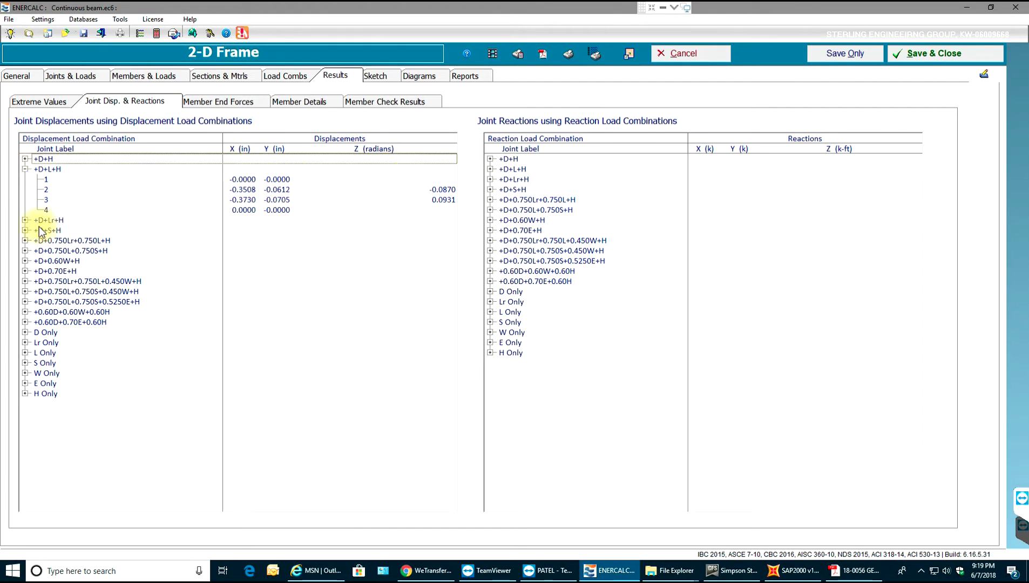
pyautogui.click(25, 220)
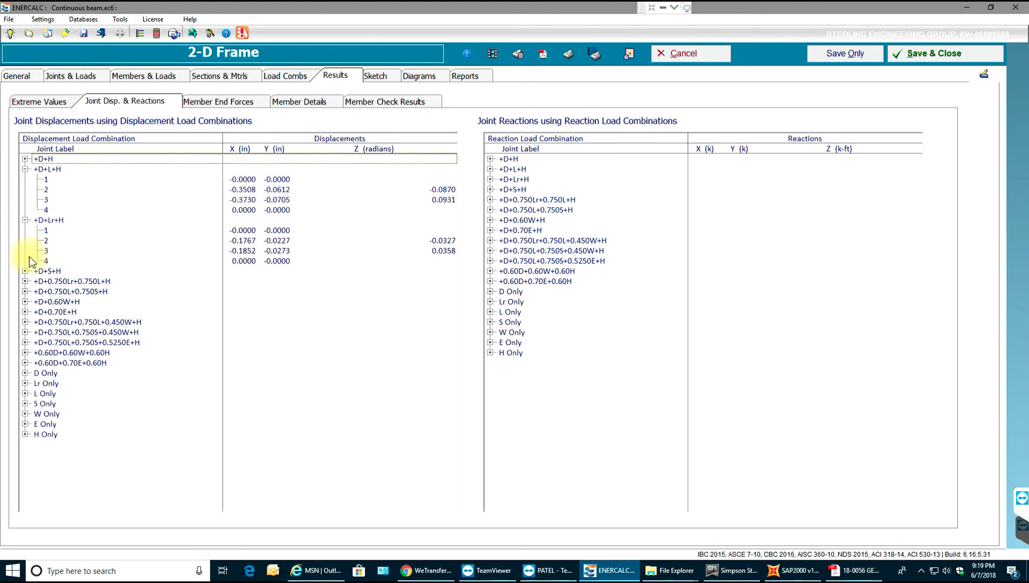
pyautogui.click(24, 271)
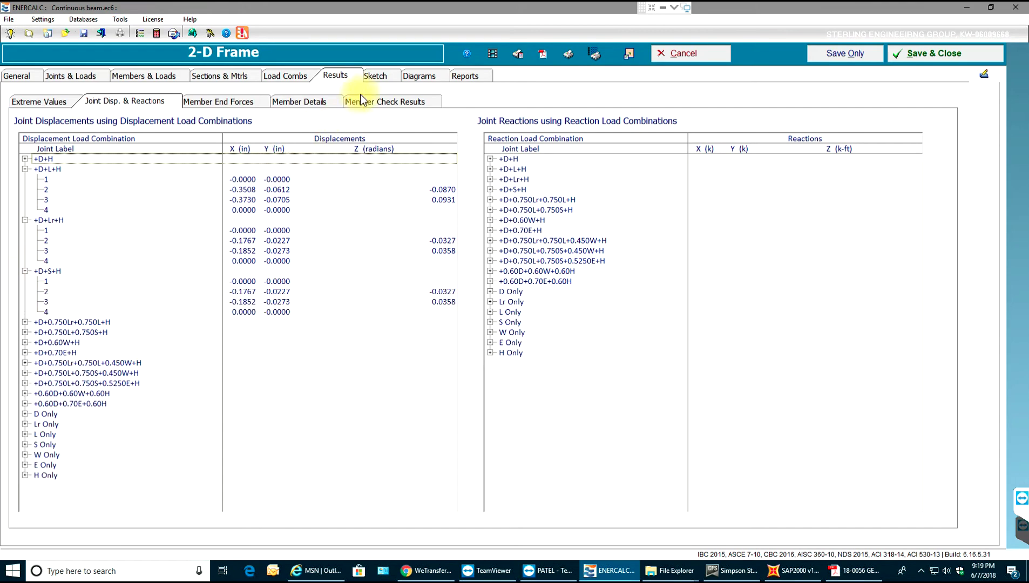
pyautogui.click(374, 75)
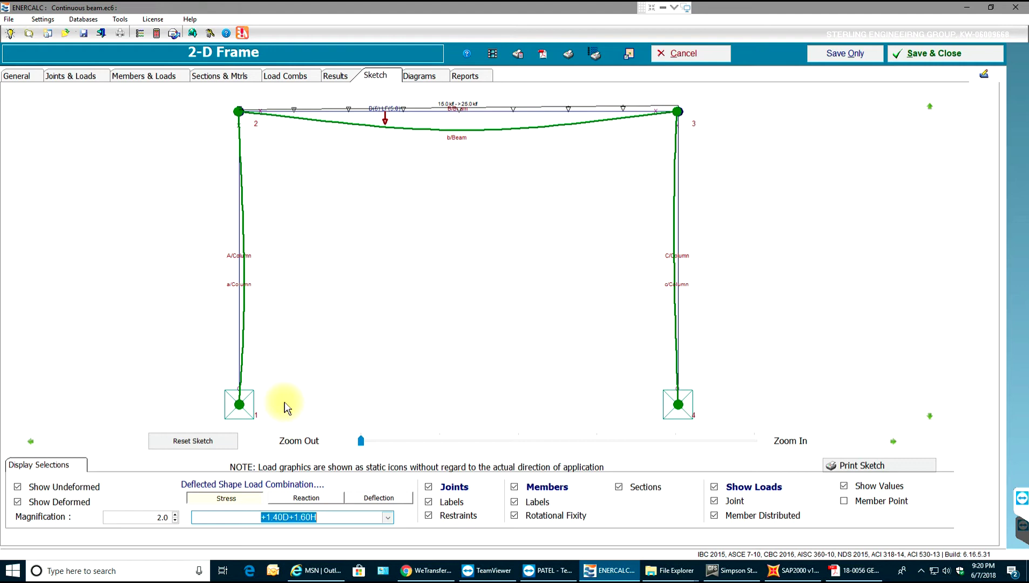
# Show the deflected shape under the +D+H reaction combination with the whole frame in view
pyautogui.click(52, 503)
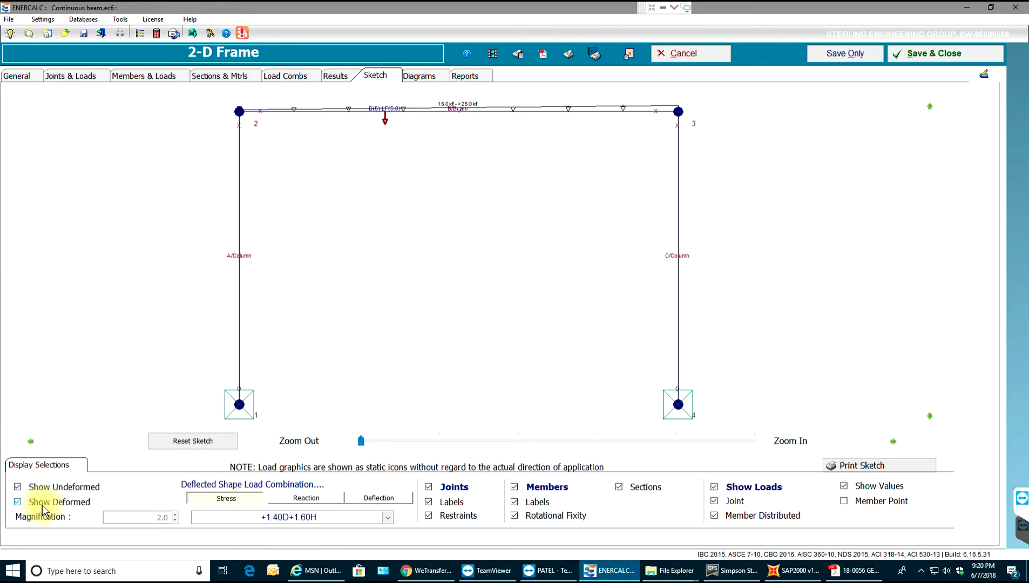
pyautogui.click(43, 506)
pyautogui.click(43, 507)
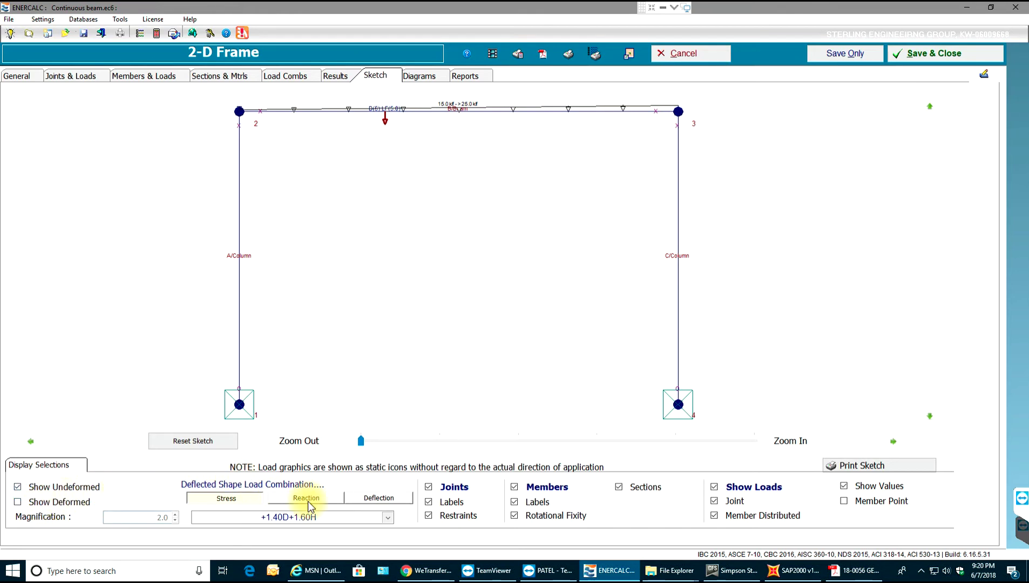
pyautogui.click(331, 493)
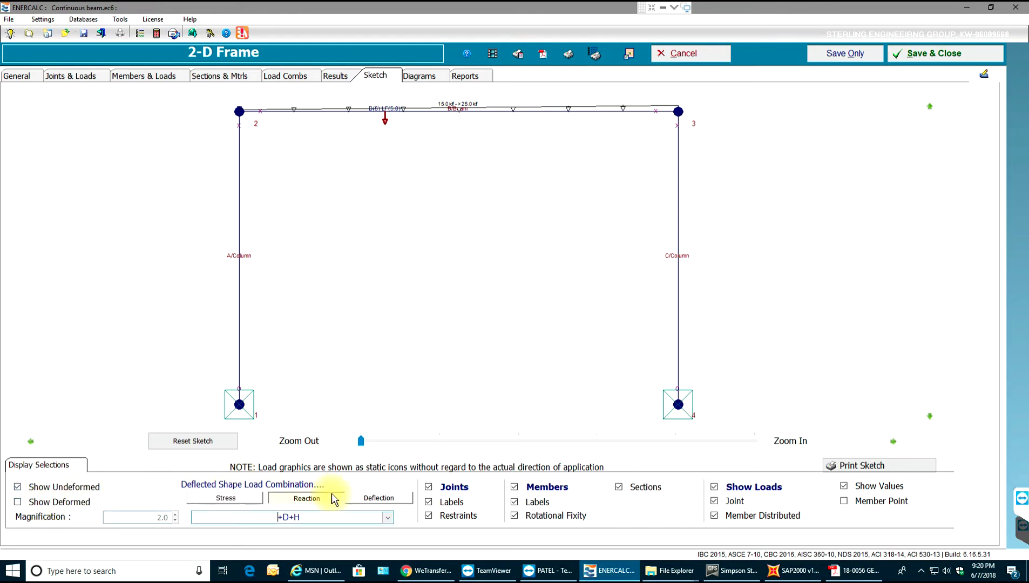
pyautogui.click(75, 503)
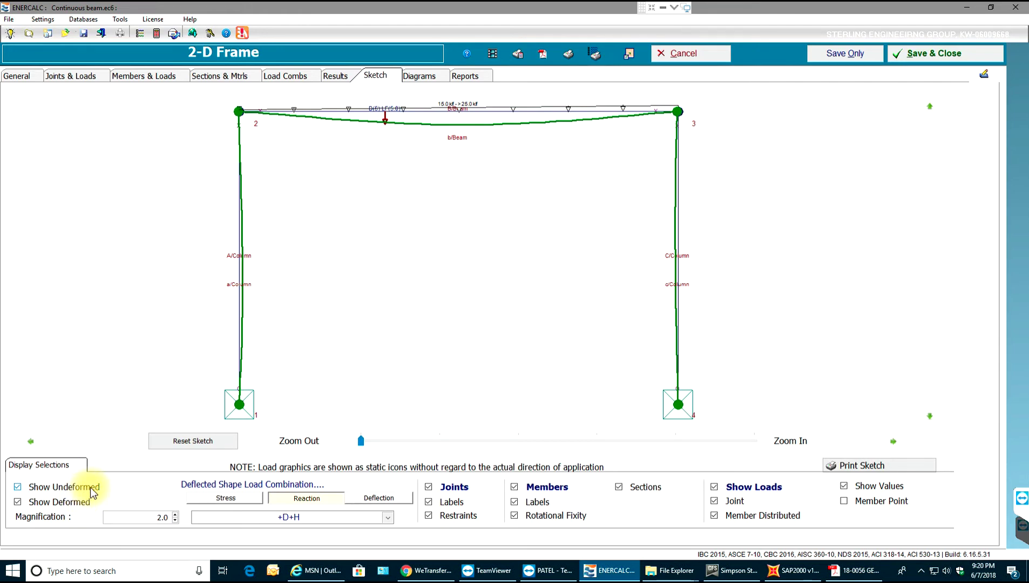
pyautogui.click(378, 499)
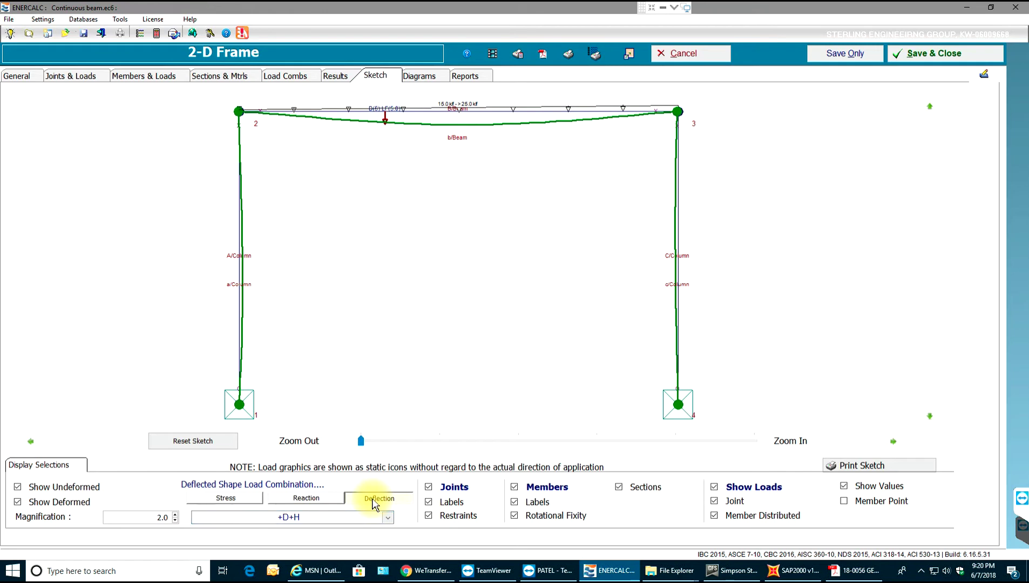
pyautogui.click(302, 494)
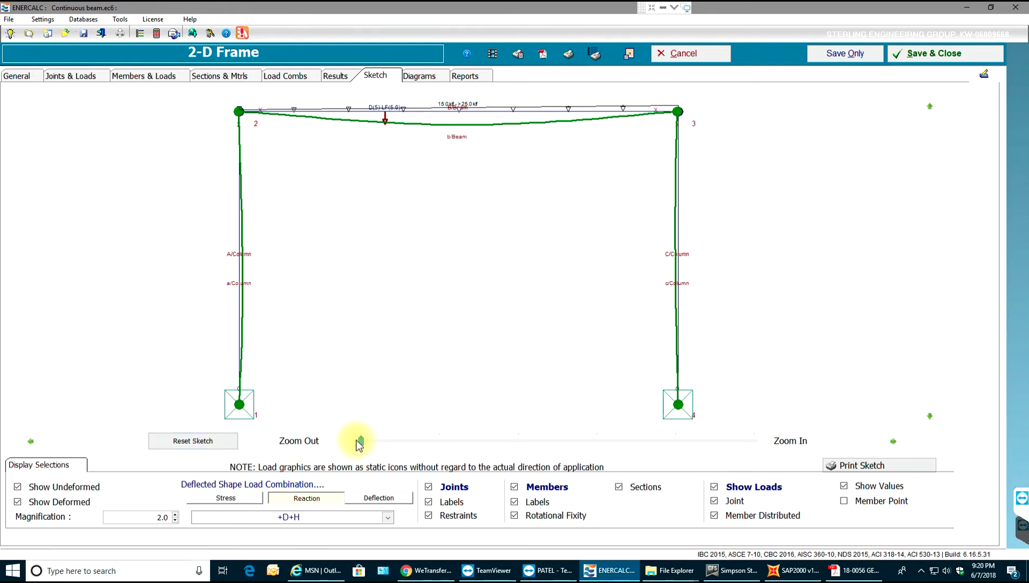
pyautogui.moveTo(359, 442)
pyautogui.mouseDown()
pyautogui.moveTo(450, 447)
pyautogui.moveTo(377, 441)
pyautogui.mouseUp()
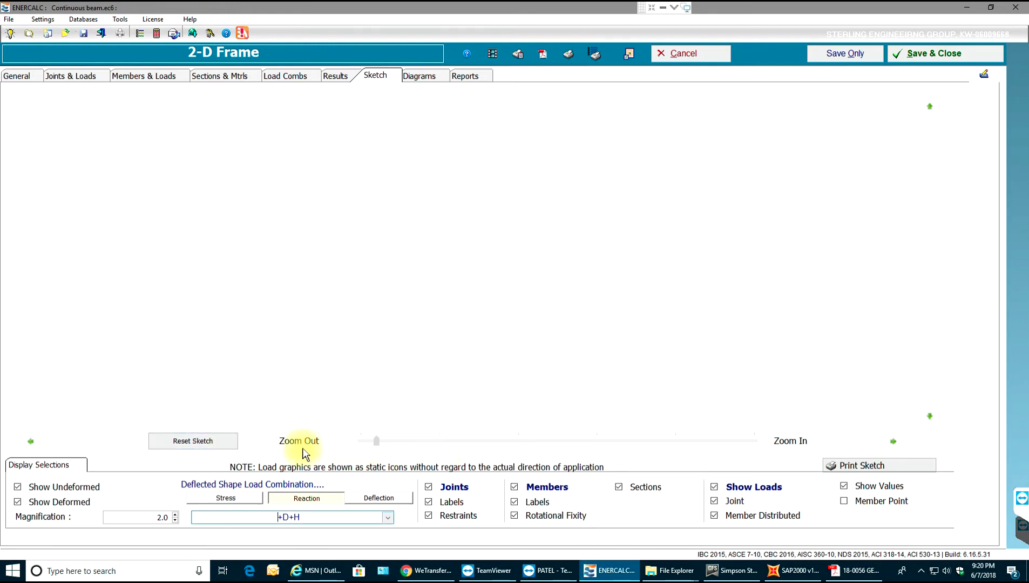
pyautogui.click(214, 442)
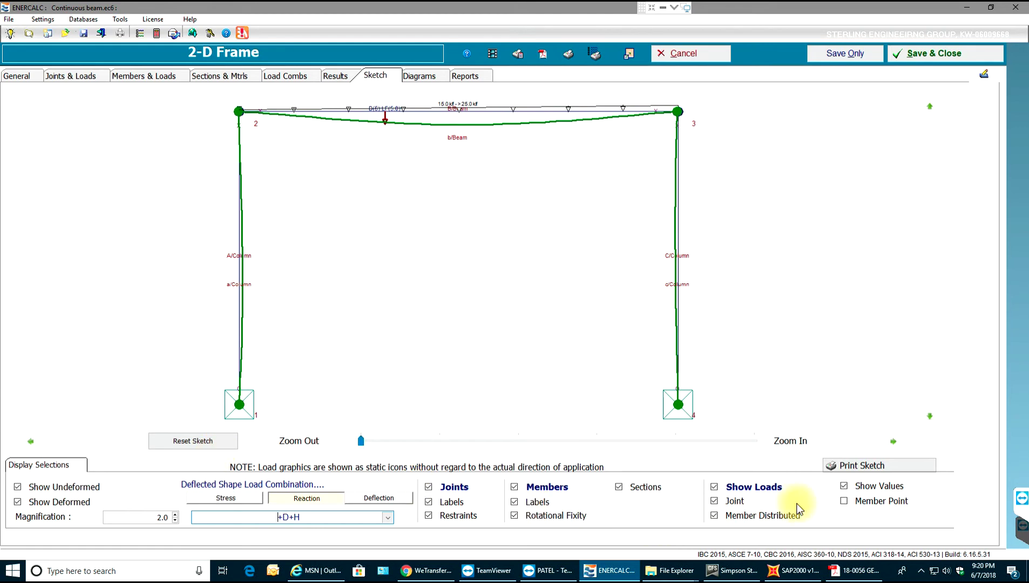
# Hide the load values, joint loads, distributed member loads and all load symbols
pyautogui.click(844, 487)
pyautogui.click(736, 500)
pyautogui.click(738, 515)
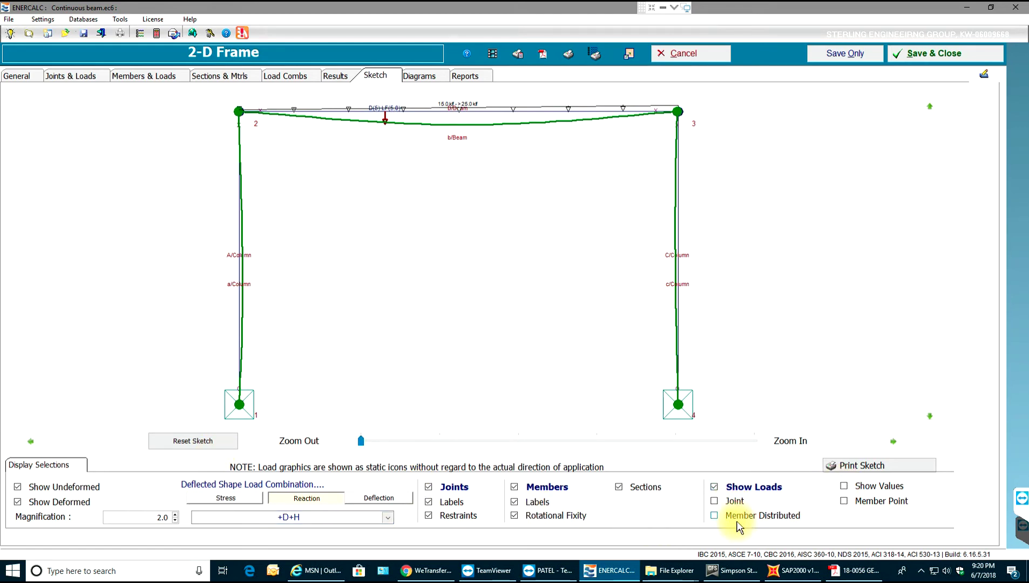
pyautogui.click(712, 486)
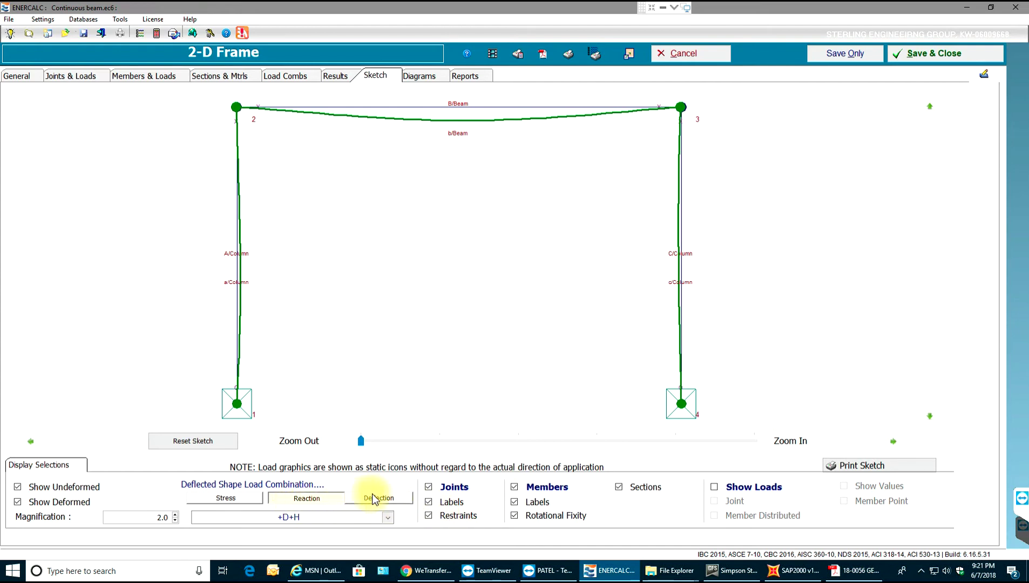
pyautogui.click(389, 517)
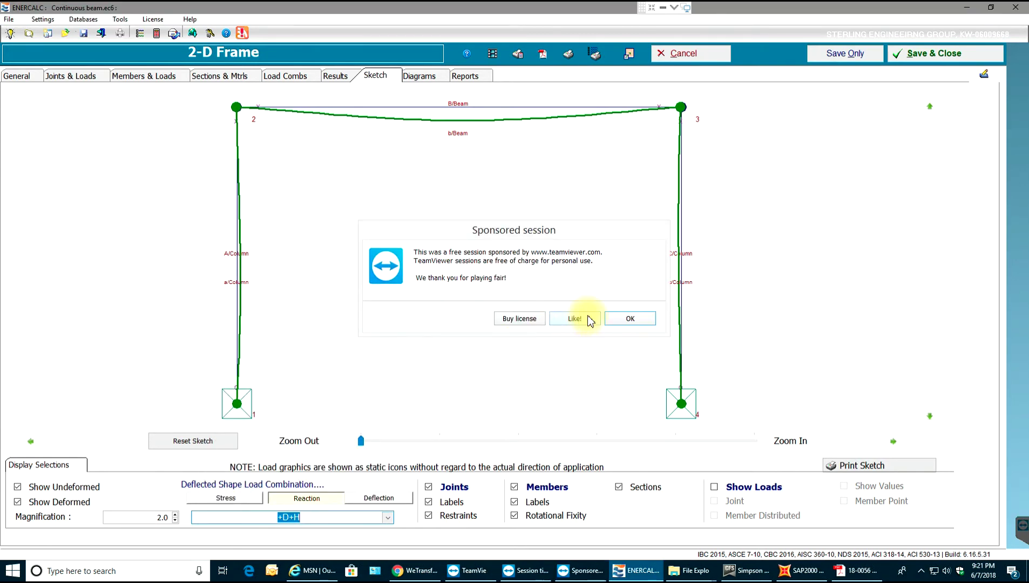
# Dismiss the TeamViewer sponsored-session and timeout notices and restore the full-screen remote view
pyautogui.click(620, 320)
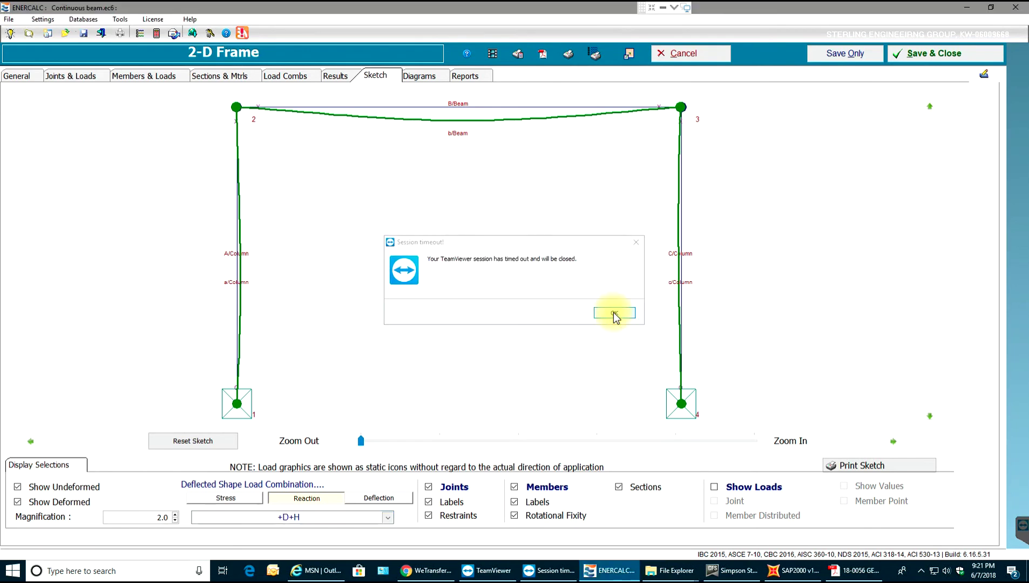
pyautogui.click(613, 313)
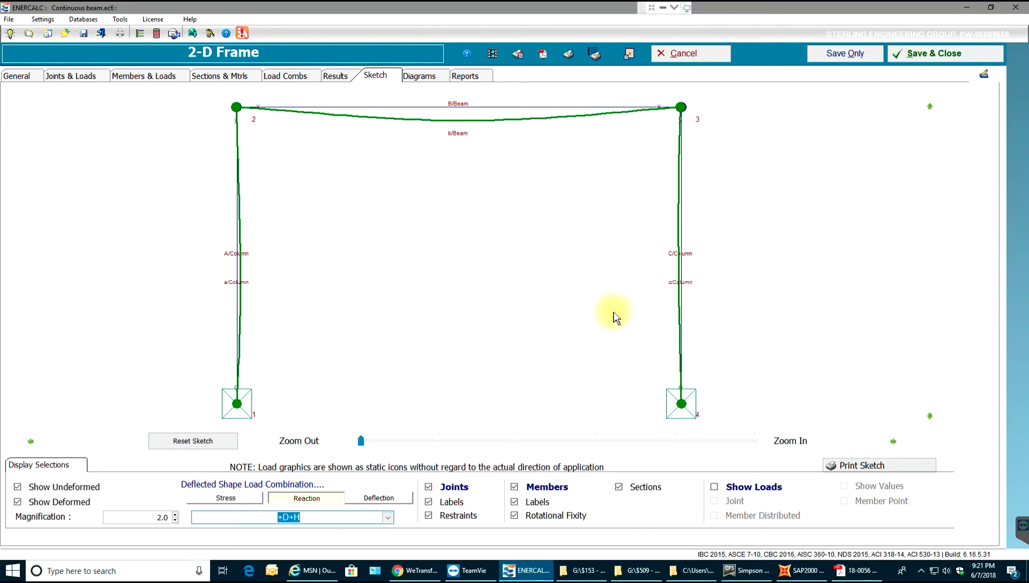
pyautogui.click(651, 8)
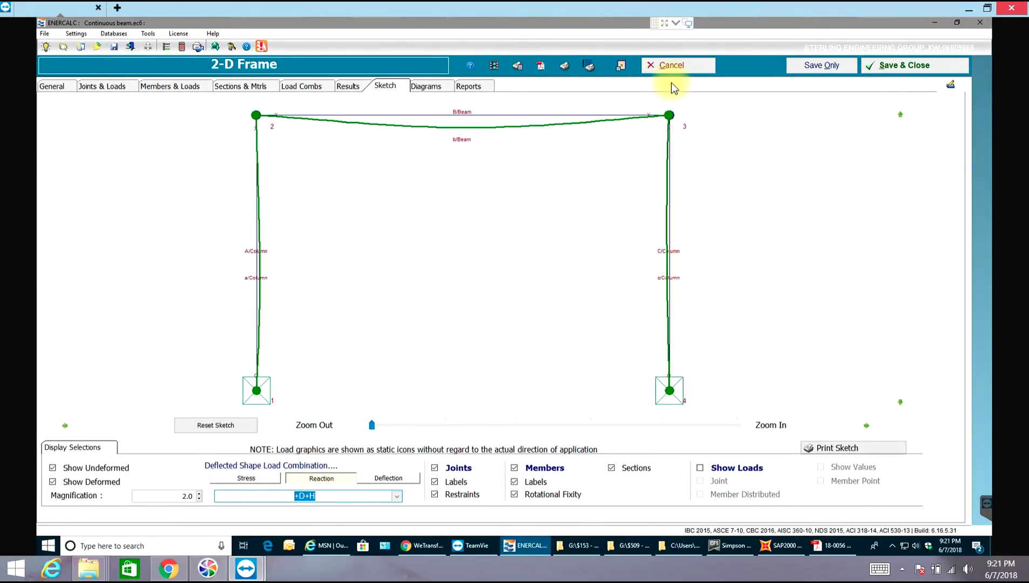
pyautogui.click(663, 24)
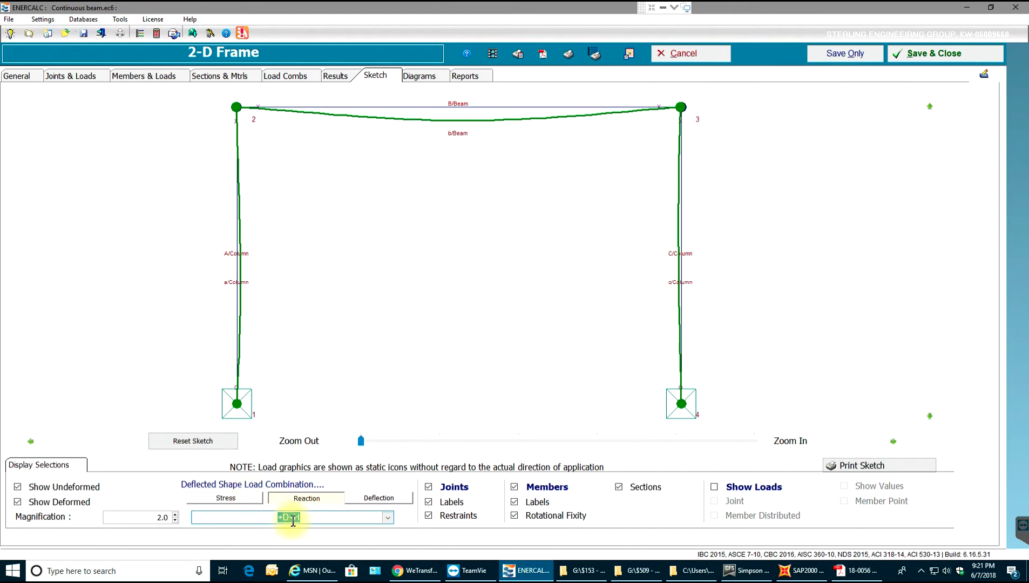
# Preview the +D+L+H deflected shape, browse deflection, reaction and stress combinations, then show member A's diagrams
pyautogui.click(387, 518)
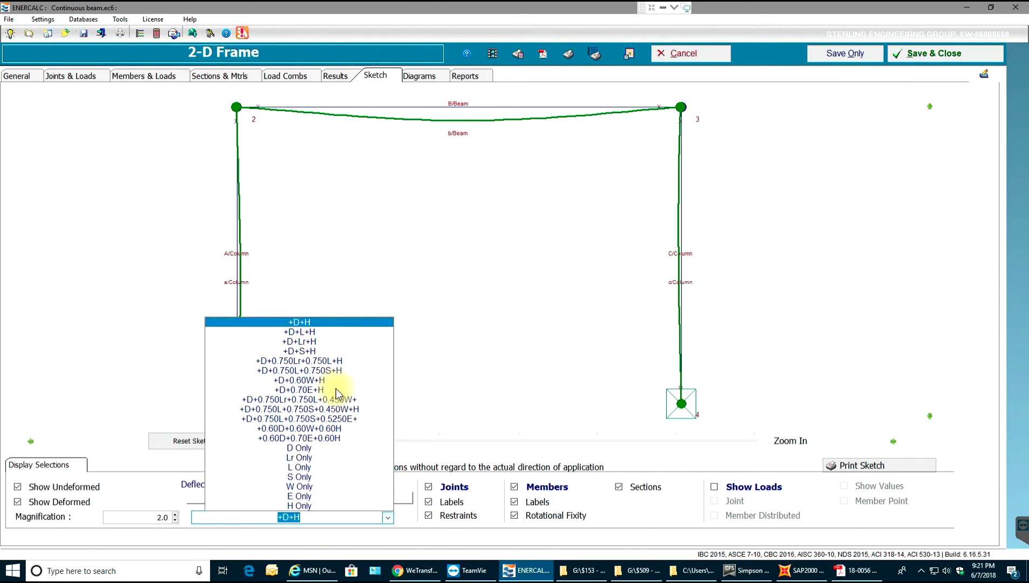
pyautogui.click(300, 333)
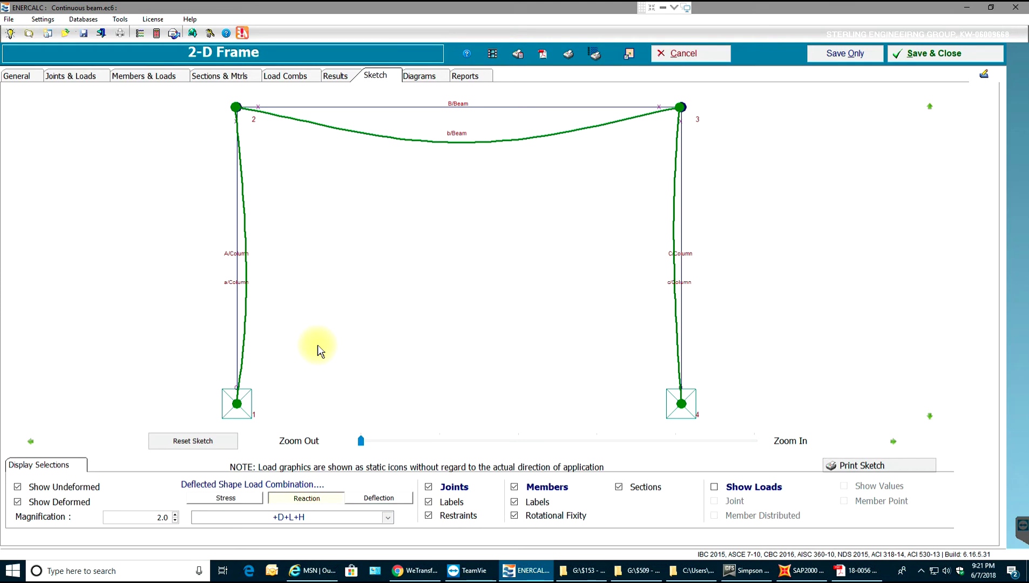
pyautogui.click(383, 500)
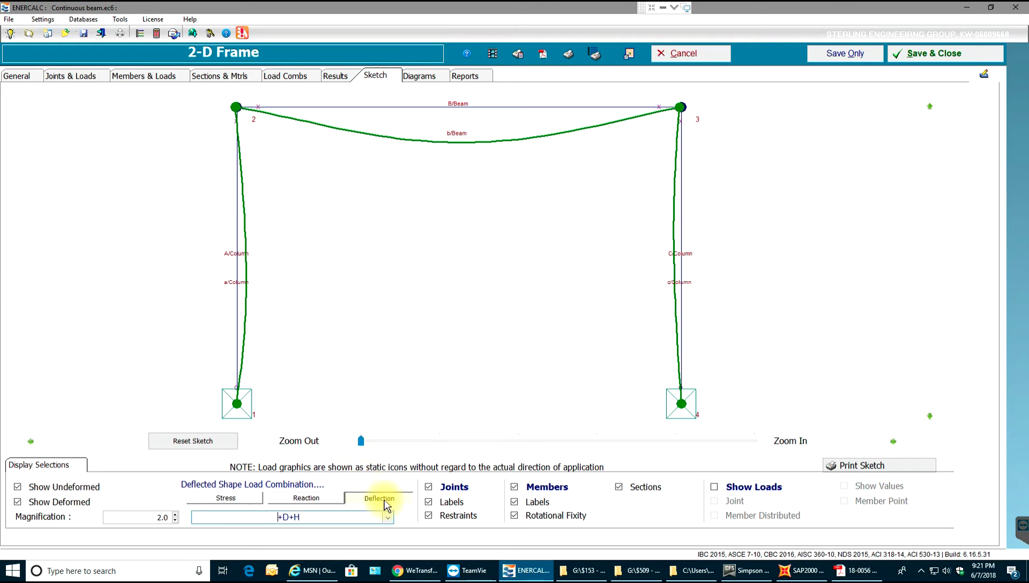
pyautogui.click(311, 496)
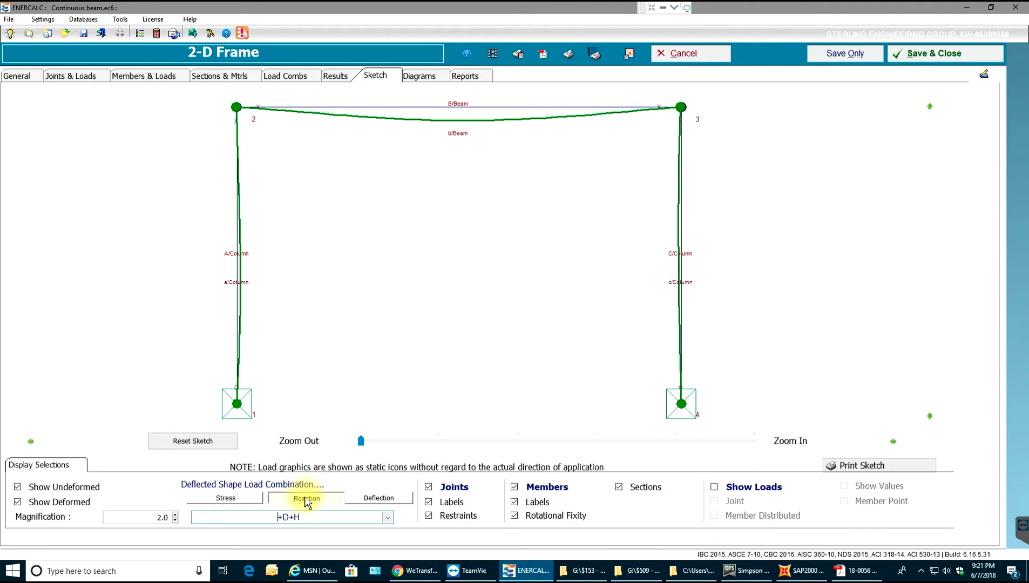
pyautogui.click(250, 500)
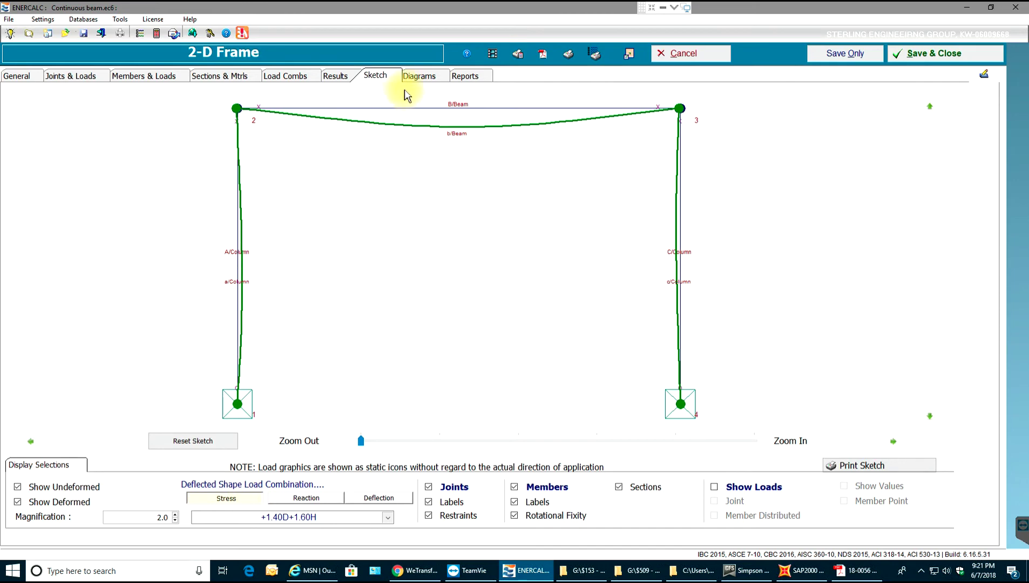
pyautogui.click(426, 75)
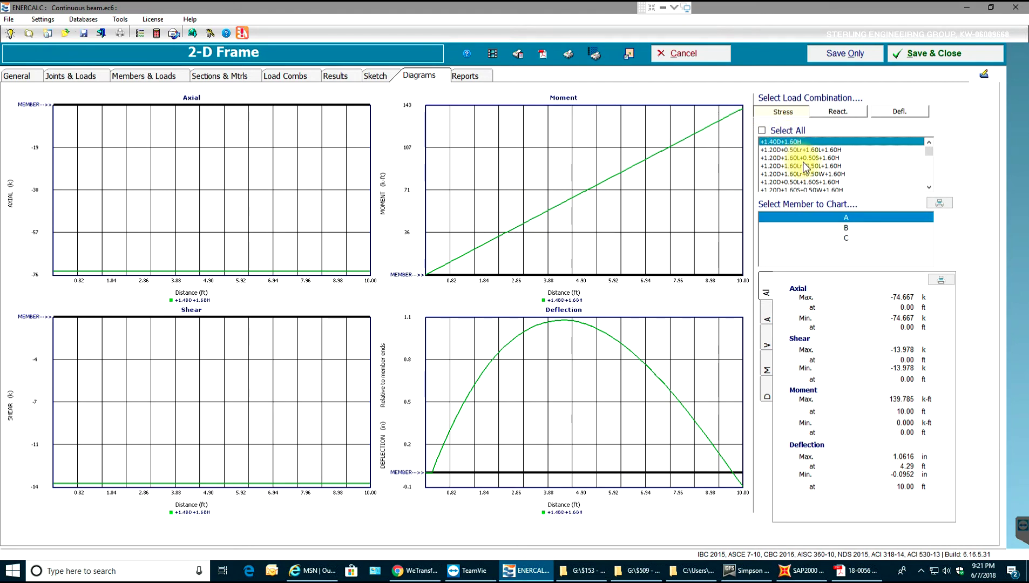
pyautogui.scroll(-3, 804, 167)
pyautogui.scroll(5, 804, 169)
pyautogui.click(791, 158)
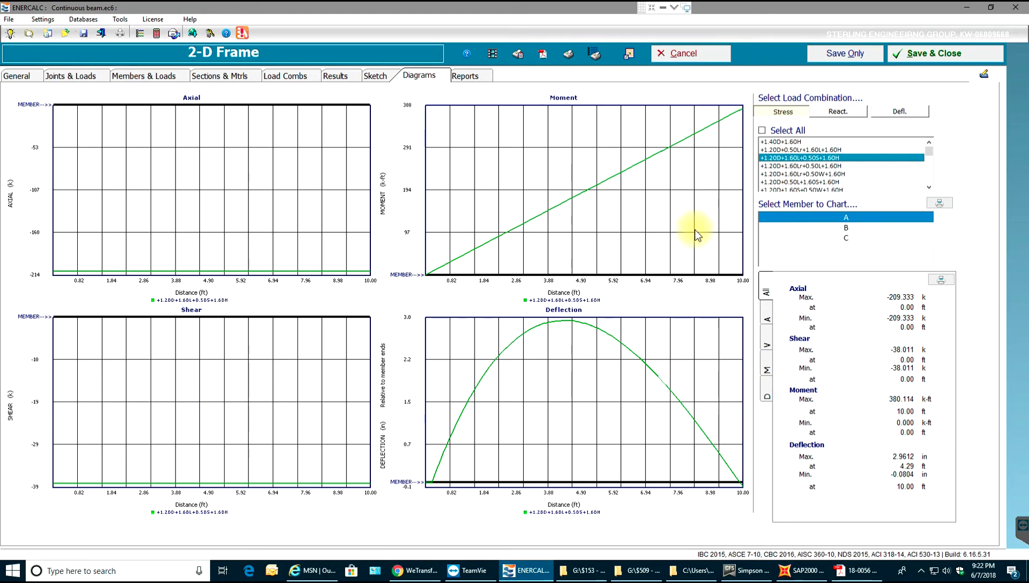
pyautogui.click(839, 113)
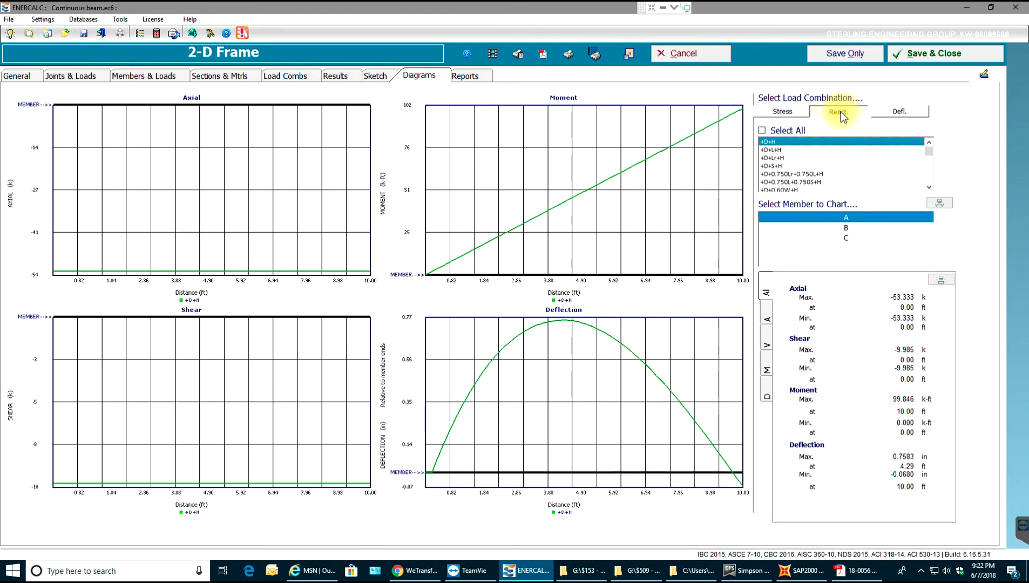
pyautogui.click(890, 112)
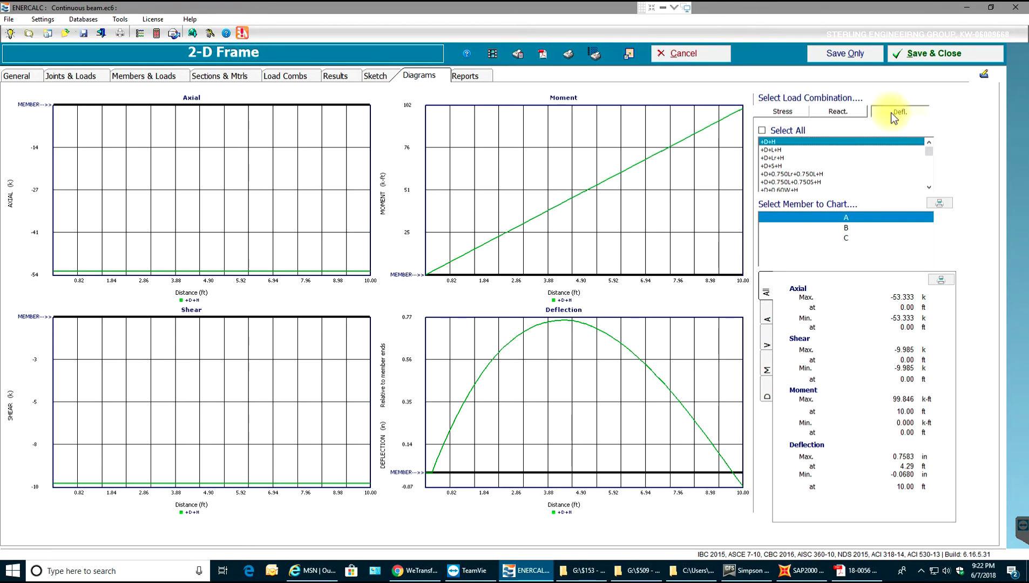
pyautogui.click(791, 111)
pyautogui.click(837, 111)
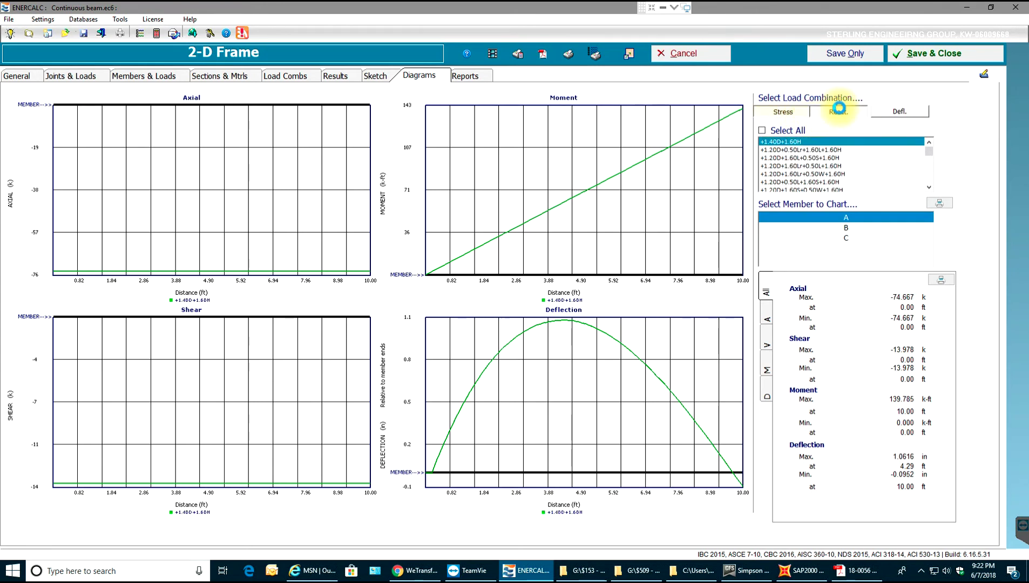
pyautogui.click(784, 112)
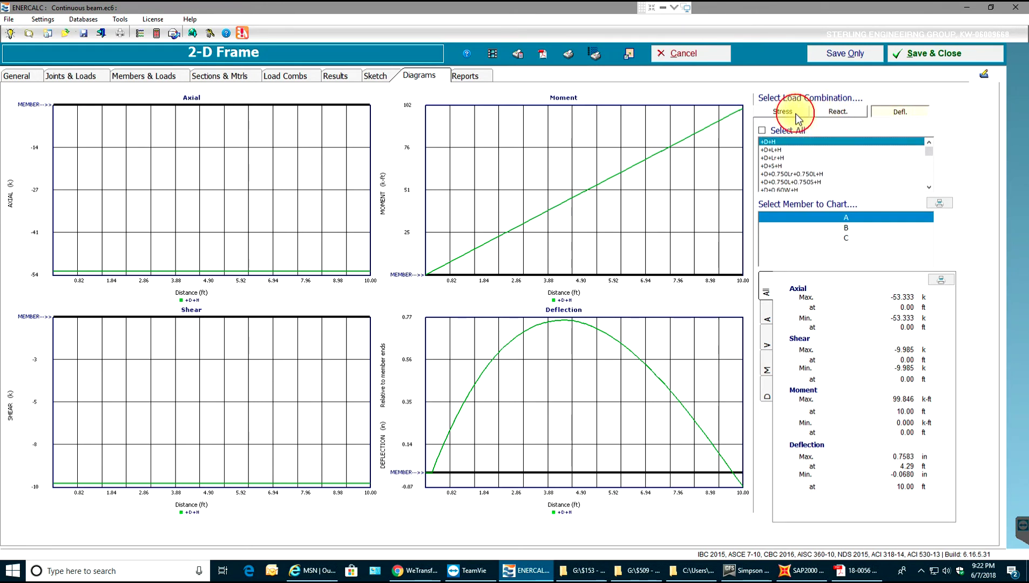
pyautogui.click(847, 113)
pyautogui.click(897, 111)
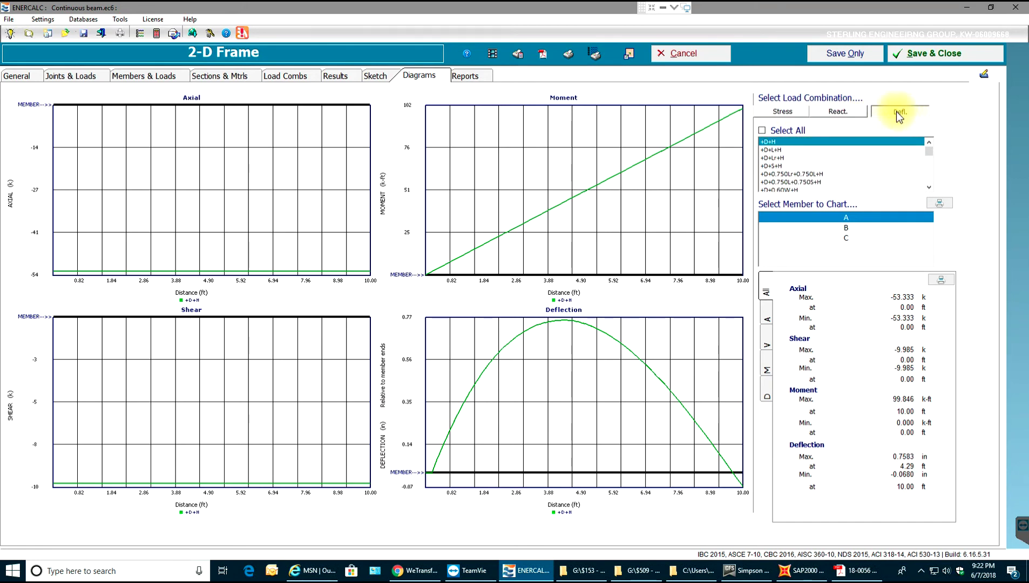
pyautogui.click(783, 111)
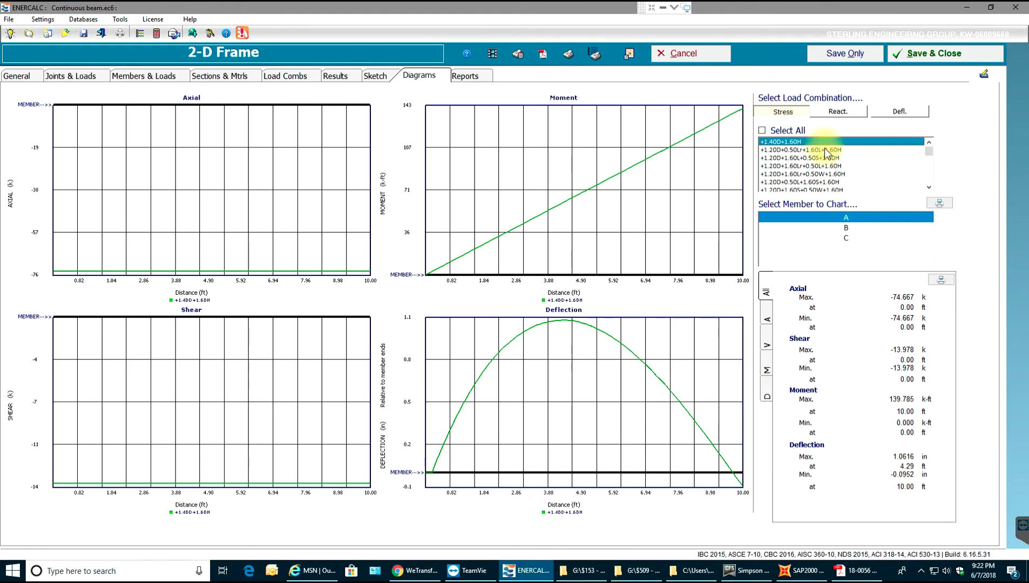
# Show the 2-D Frame's report print selection page with all input and output areas checked
pyautogui.click(468, 74)
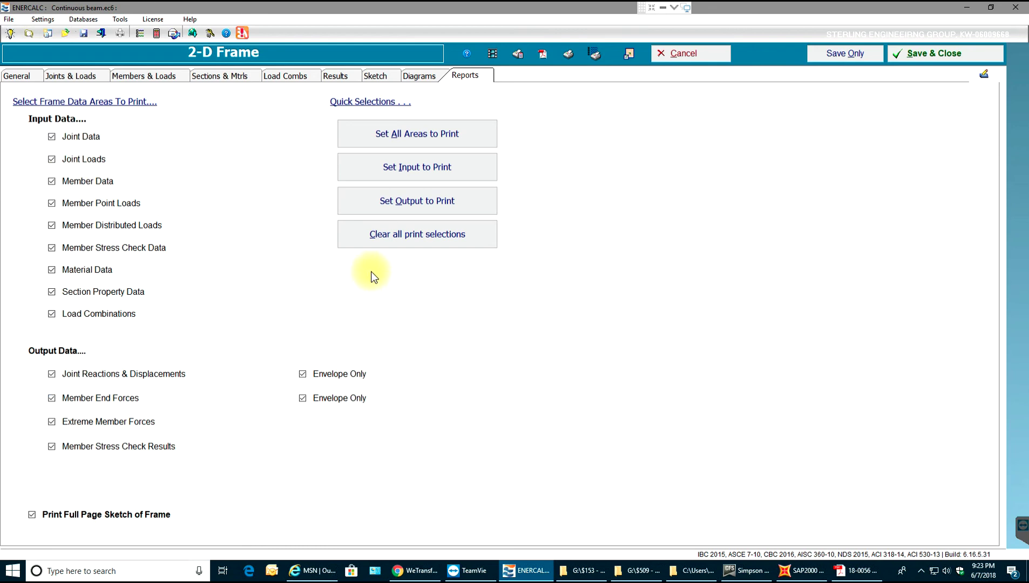
pyautogui.click(436, 134)
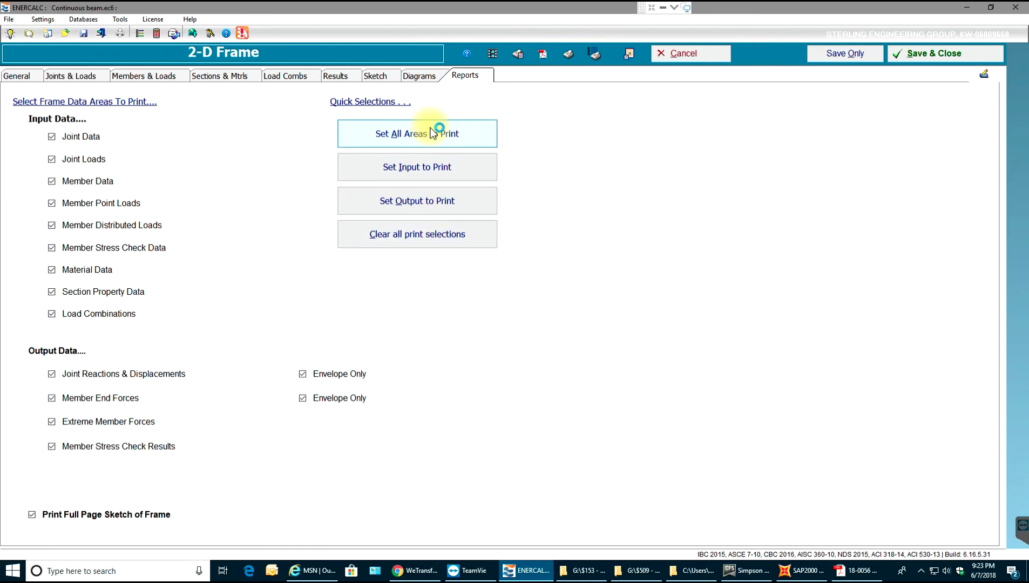
pyautogui.click(455, 197)
pyautogui.click(428, 208)
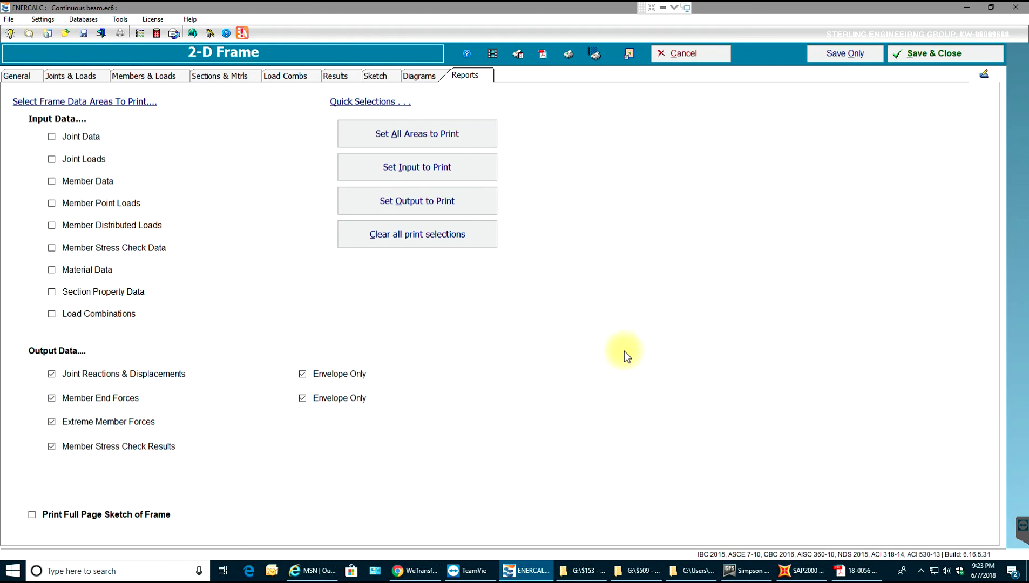
pyautogui.click(130, 522)
pyautogui.click(428, 148)
# Limit the report selections to output results only plus the full-page frame sketch
pyautogui.click(564, 54)
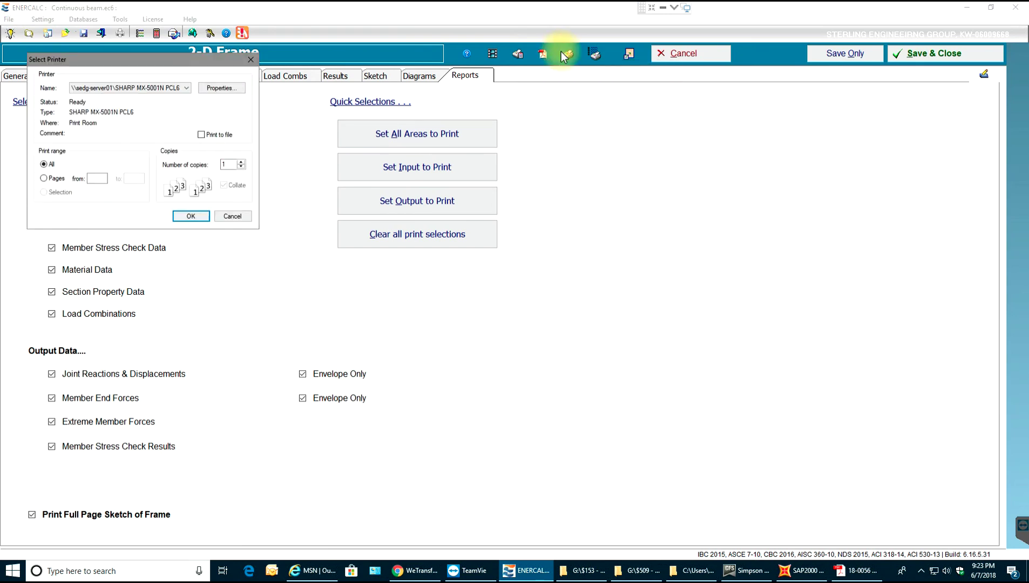
pyautogui.click(247, 217)
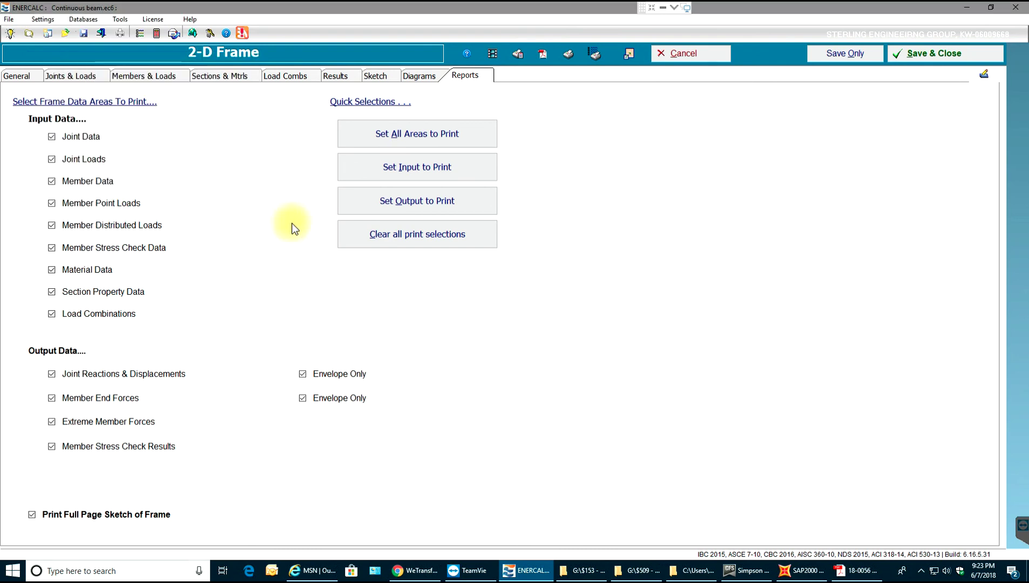
pyautogui.click(402, 197)
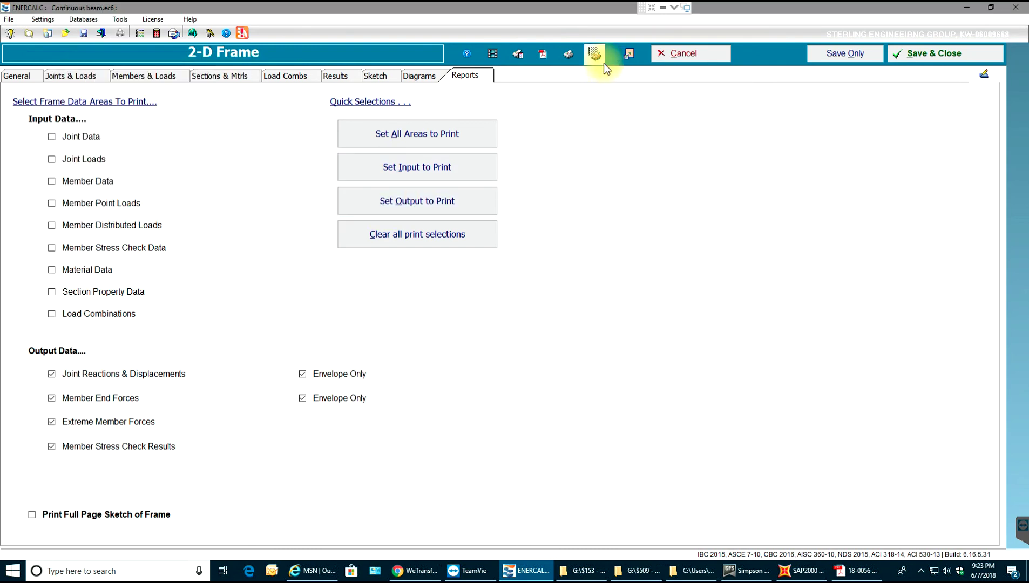
pyautogui.click(163, 515)
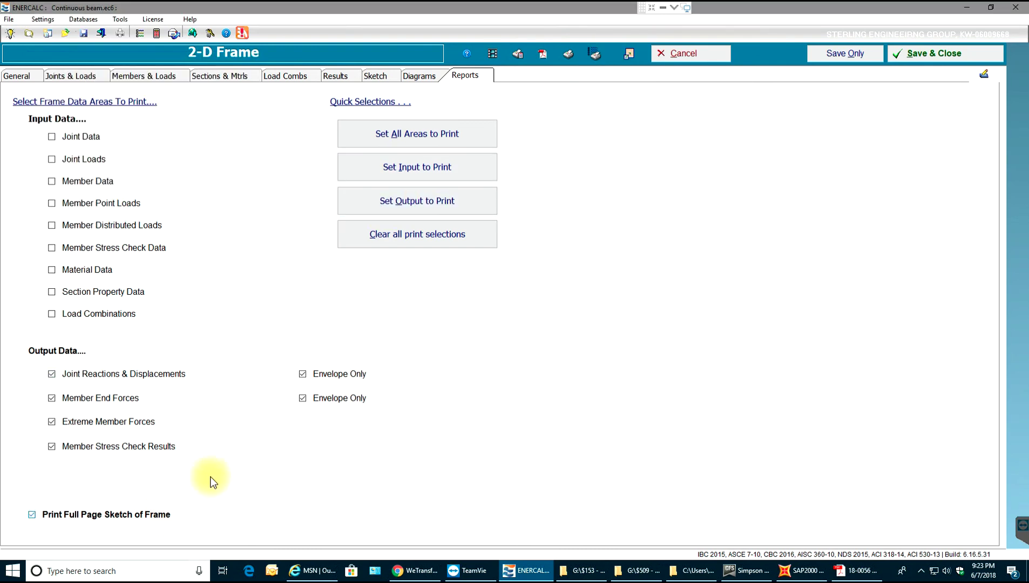
# Print the report to CutePDF Writer and save the PDF under the short name 'ab'
pyautogui.click(572, 55)
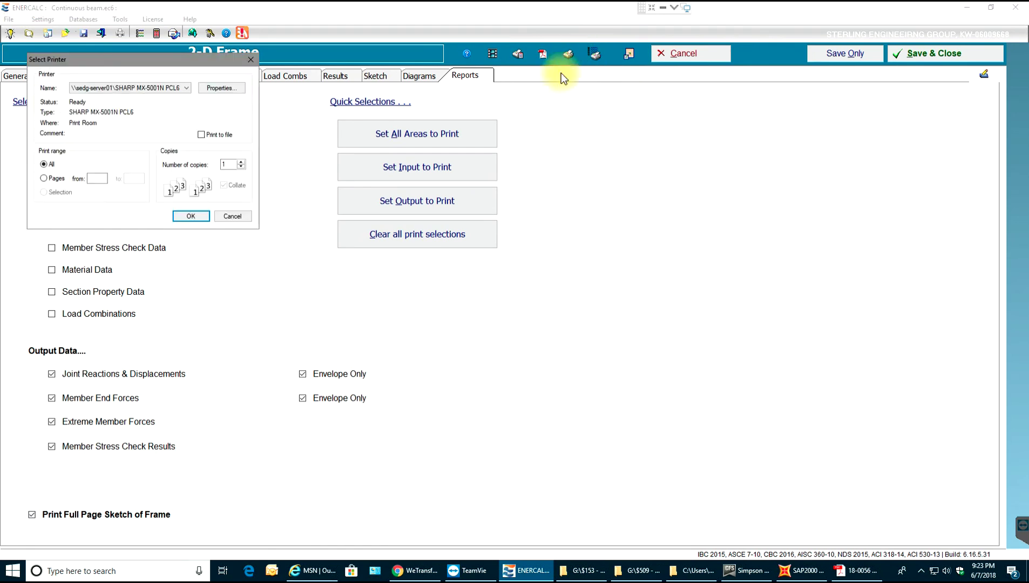
pyautogui.click(147, 88)
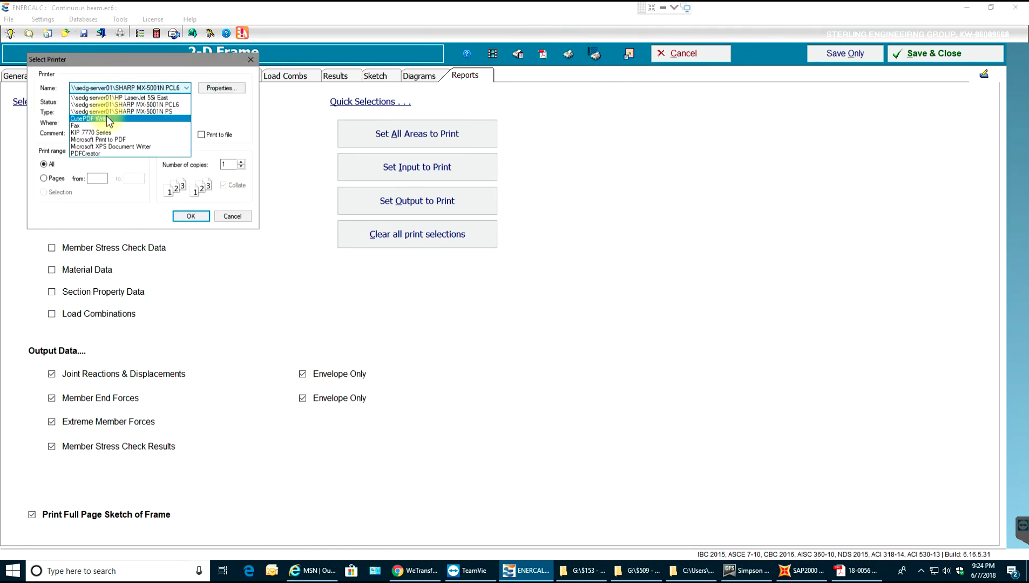
pyautogui.click(107, 117)
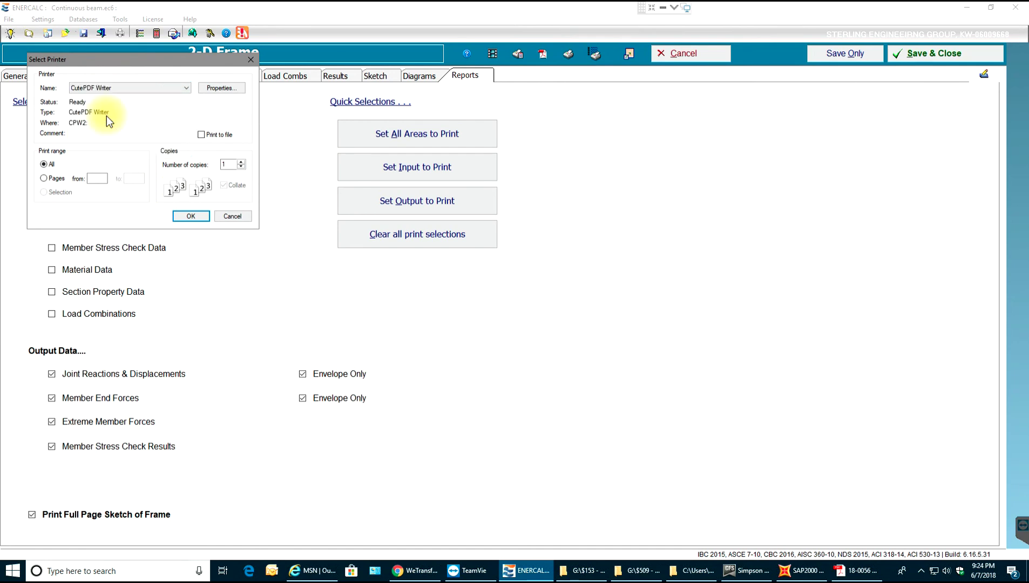
pyautogui.click(191, 216)
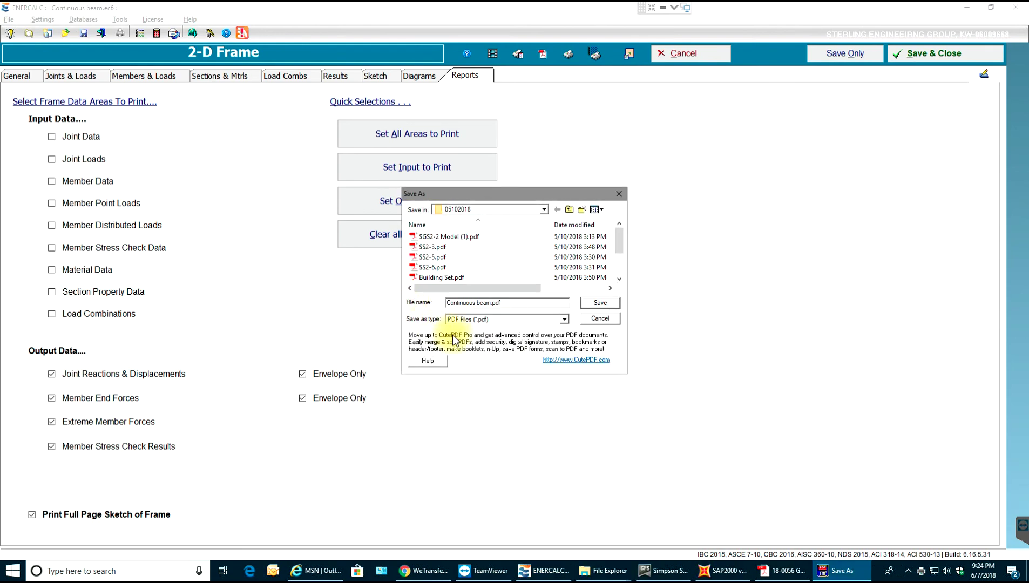
pyautogui.moveTo(501, 303); pyautogui.dragTo(420, 313)
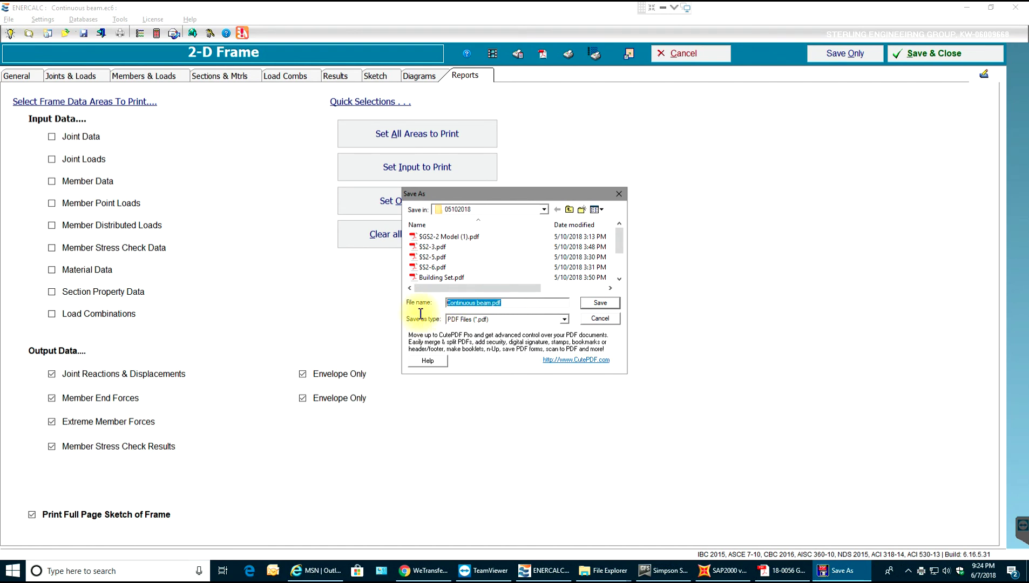
pyautogui.write('ab')
pyautogui.click(592, 303)
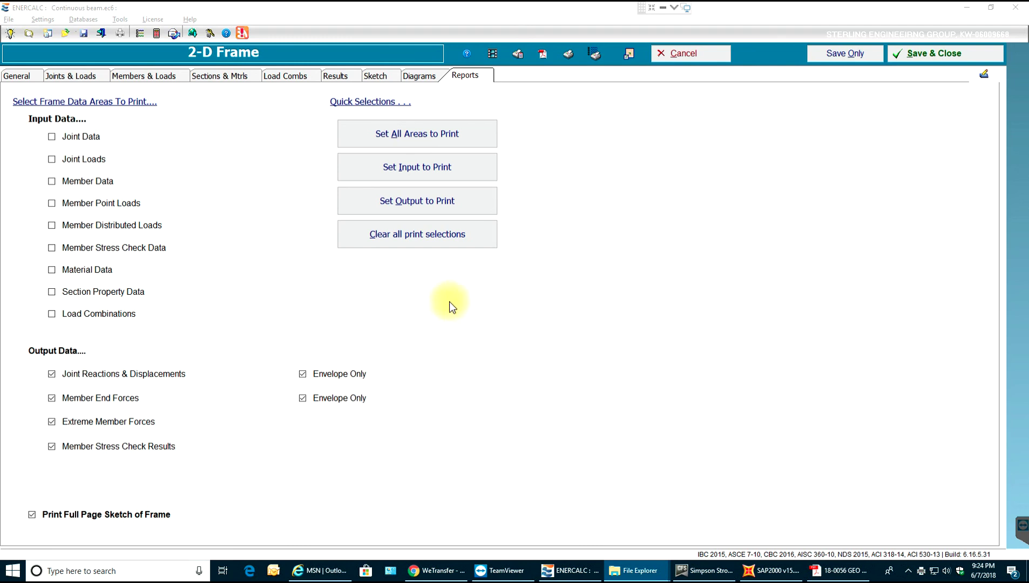
pyautogui.click(966, 7)
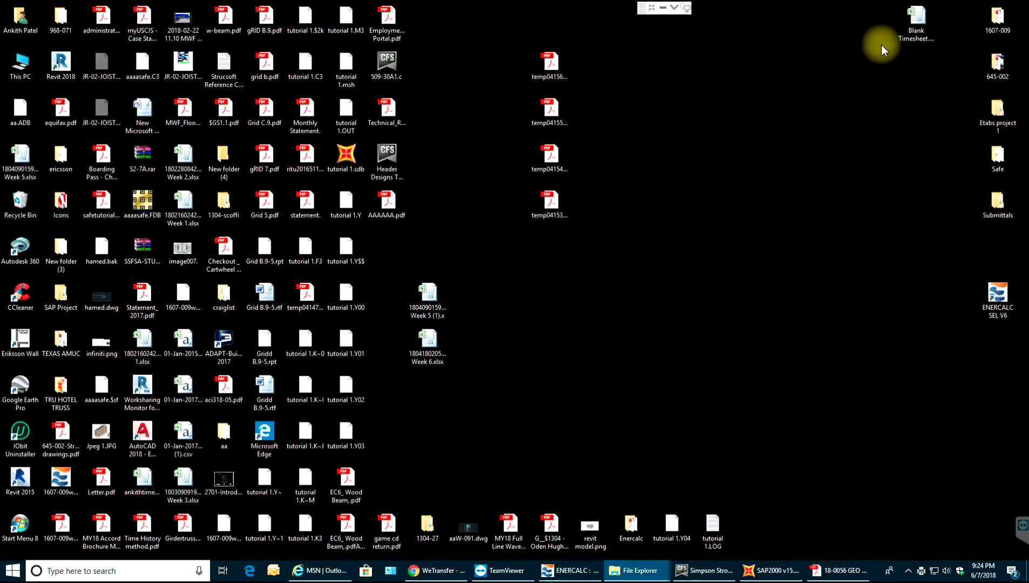
pyautogui.click(684, 8)
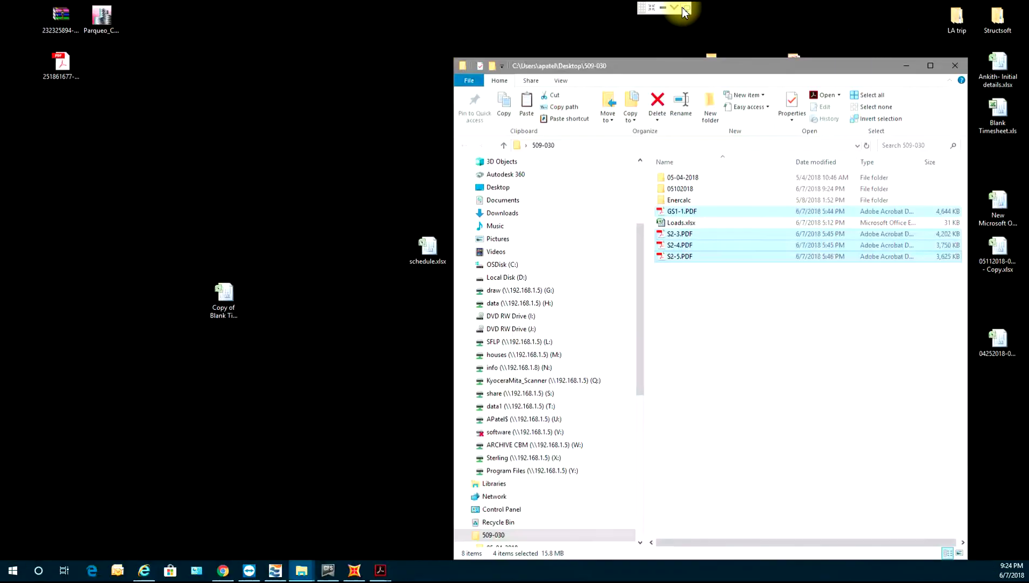
pyautogui.click(739, 294)
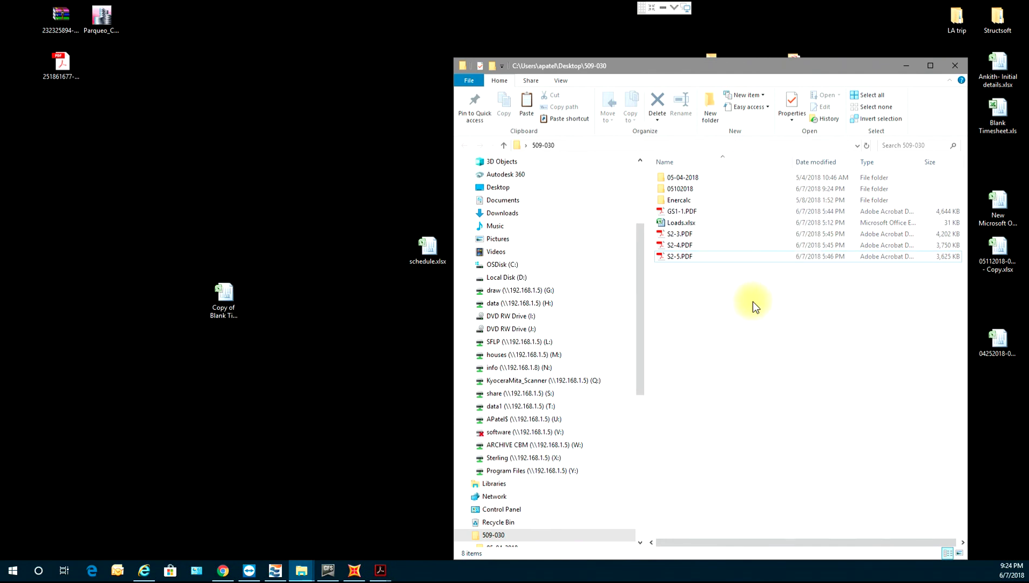
pyautogui.click(900, 65)
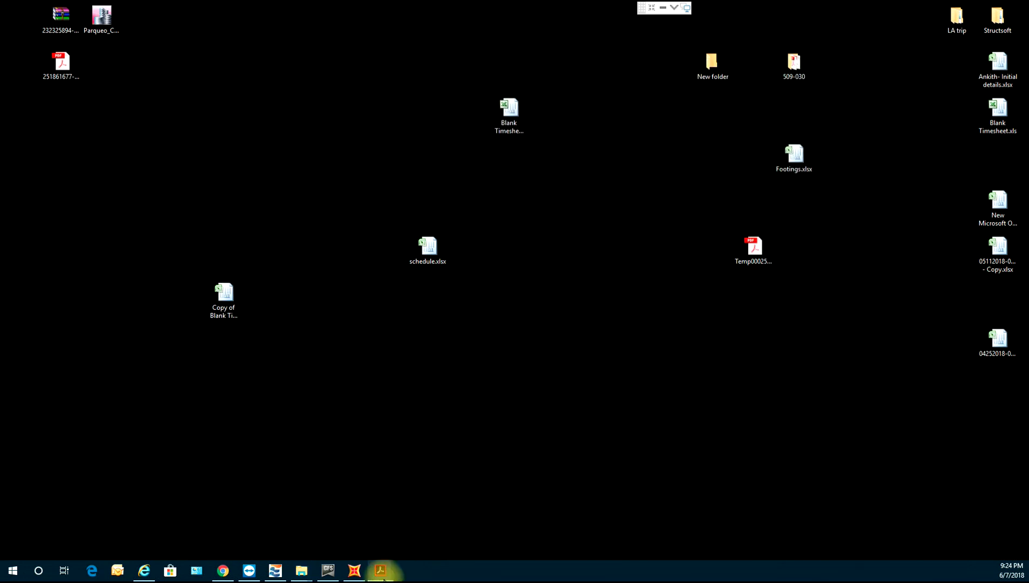
pyautogui.click(225, 574)
pyautogui.click(225, 573)
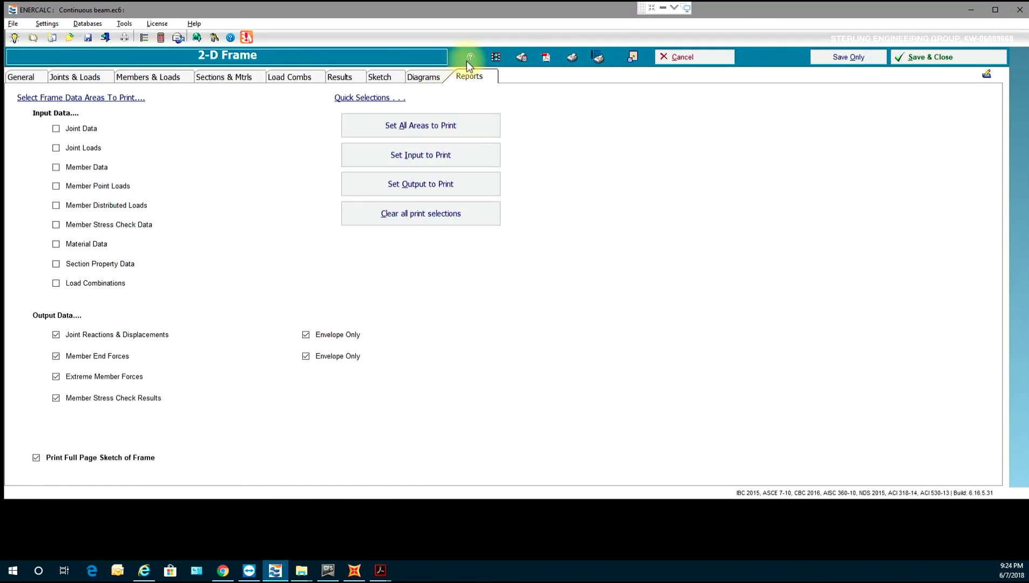
# Reprint the frame report to the CutePDF writer to reach its Save As dialog
pyautogui.click(570, 57)
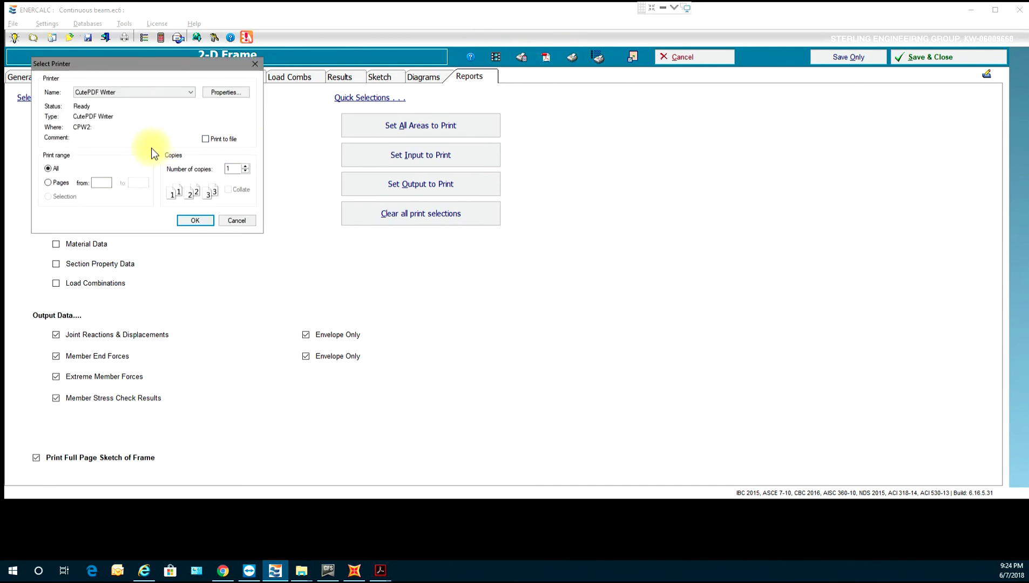
pyautogui.click(189, 219)
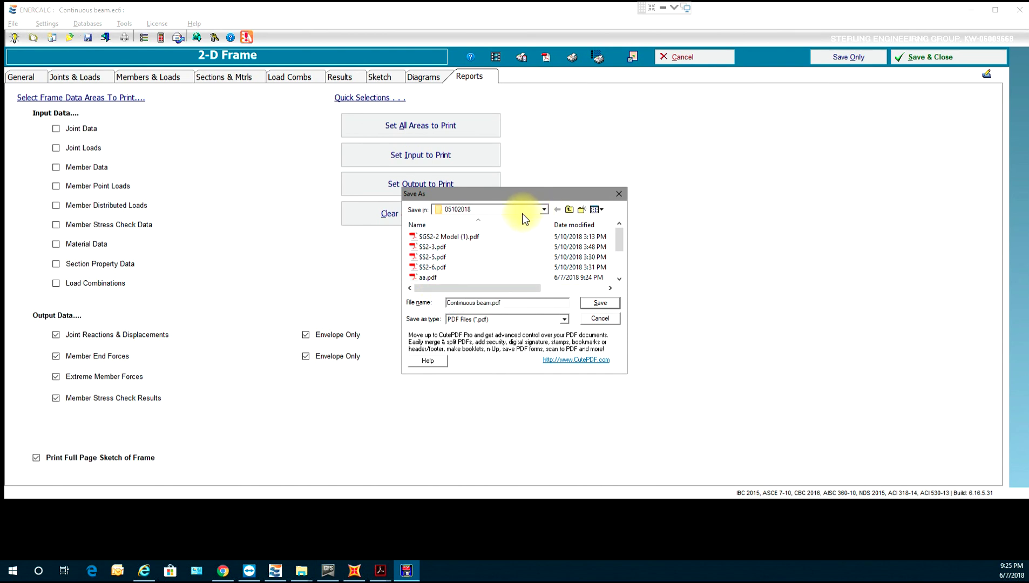
pyautogui.click(544, 209)
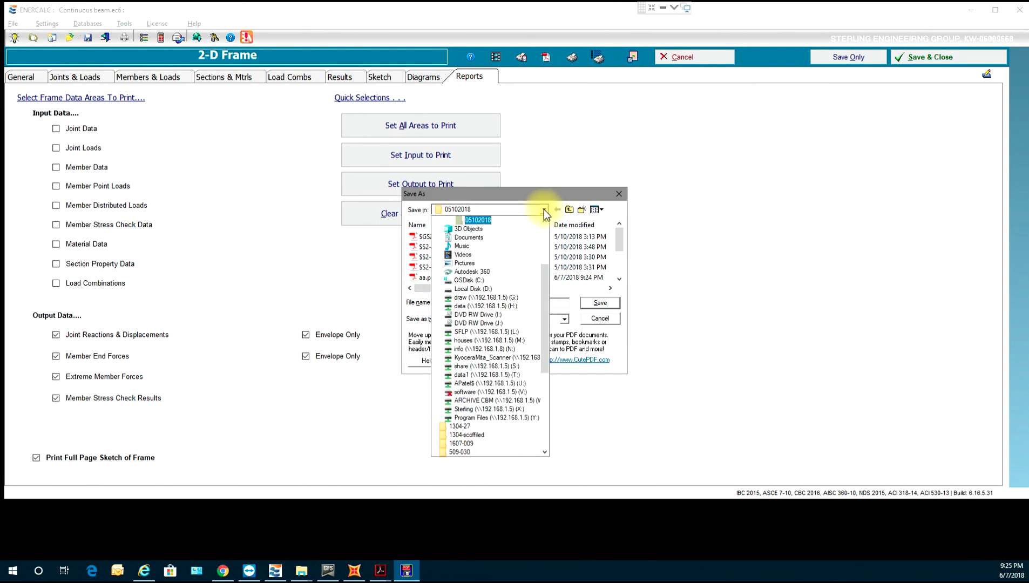
pyautogui.click(538, 216)
# Trace the save path to 05102018 under 509-030, cancel the duplicate save, and minimize ENERCALC
pyautogui.click(542, 212)
pyautogui.scroll(3, 488, 254)
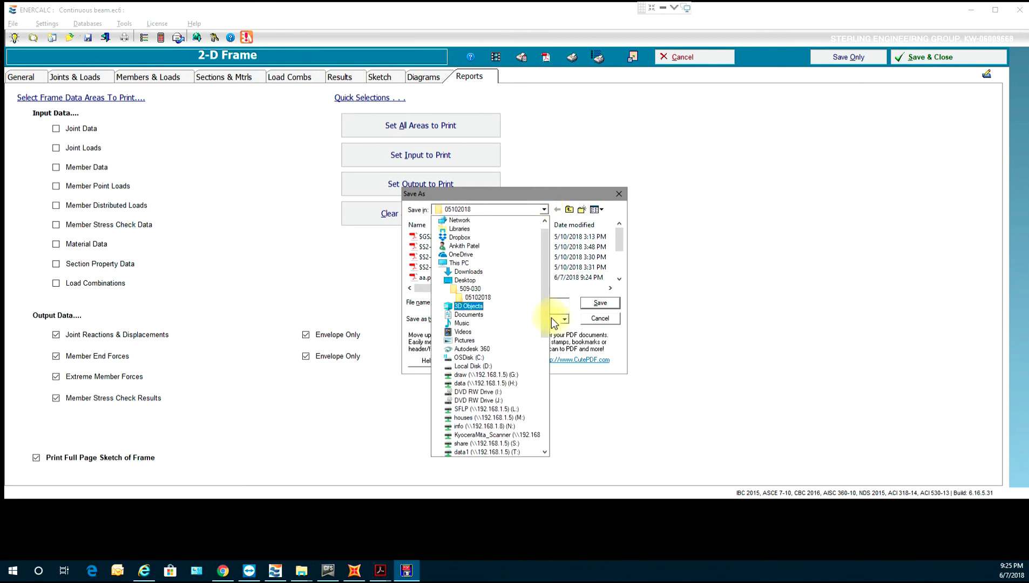
pyautogui.click(592, 310)
pyautogui.click(597, 318)
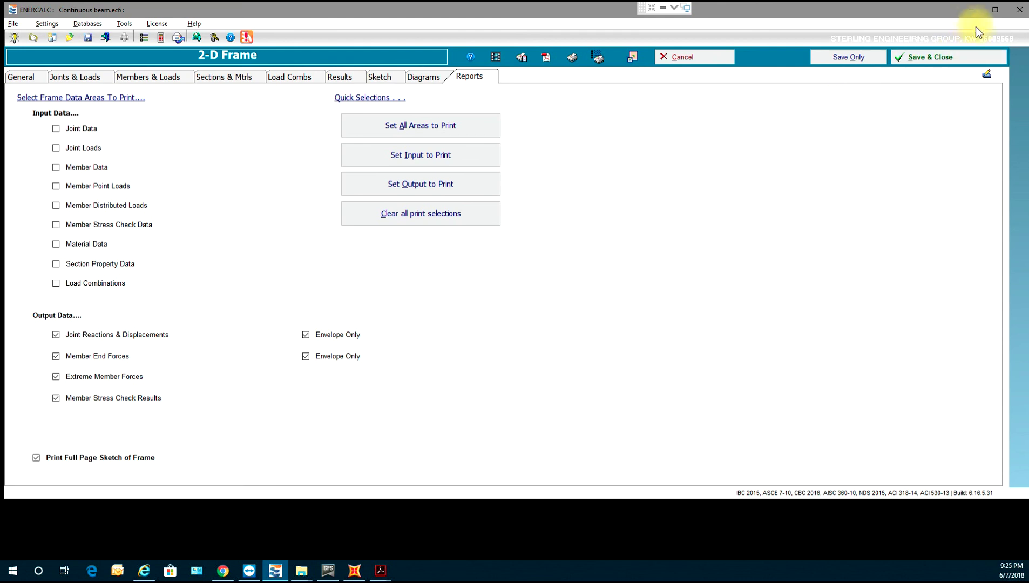
pyautogui.click(971, 10)
# Browse from the desktop's 509-030 folder into 05102018, backing out of 05-04-2018 on the way
pyautogui.doubleClick(785, 56)
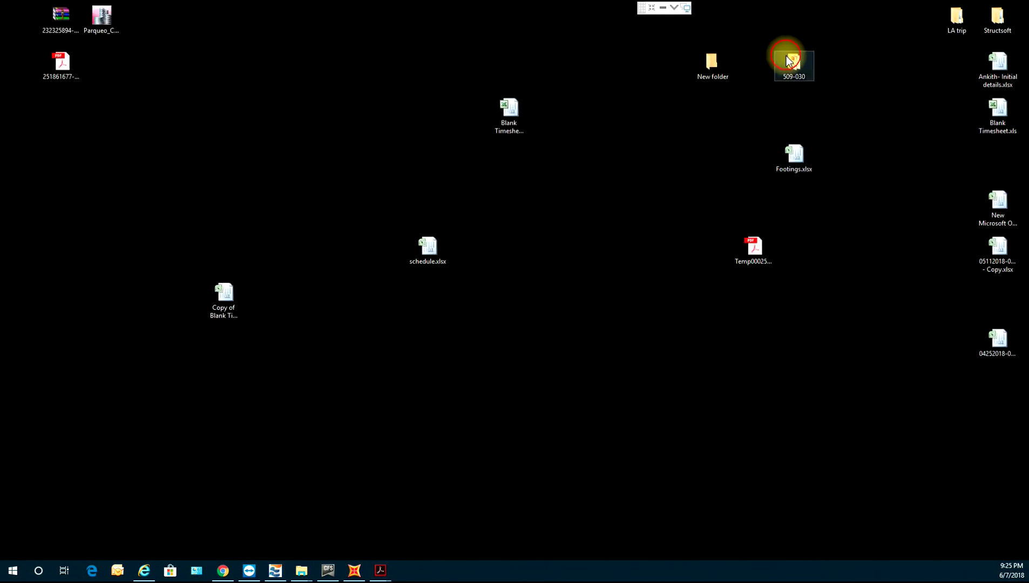
pyautogui.doubleClick(687, 182)
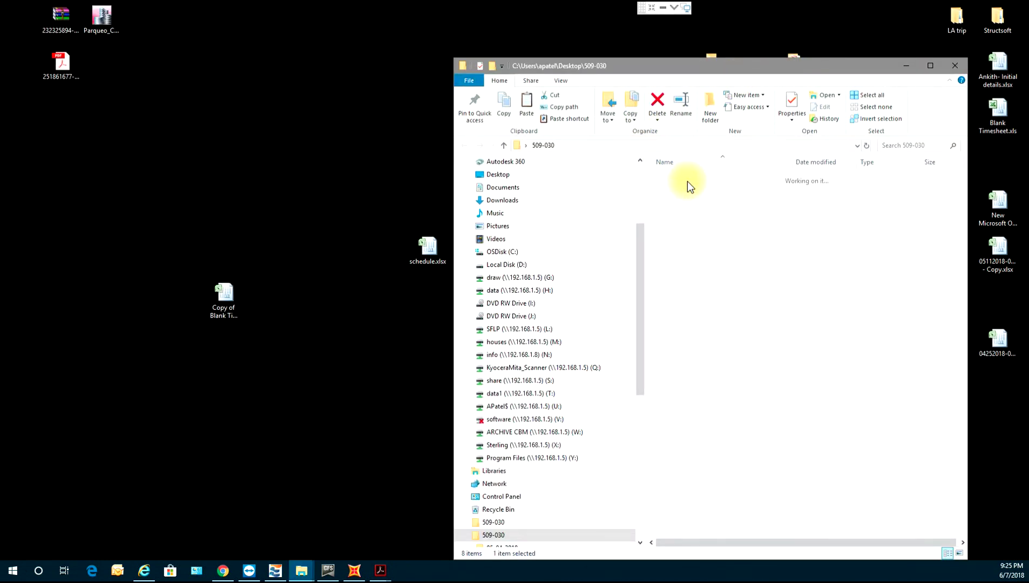
pyautogui.click(543, 144)
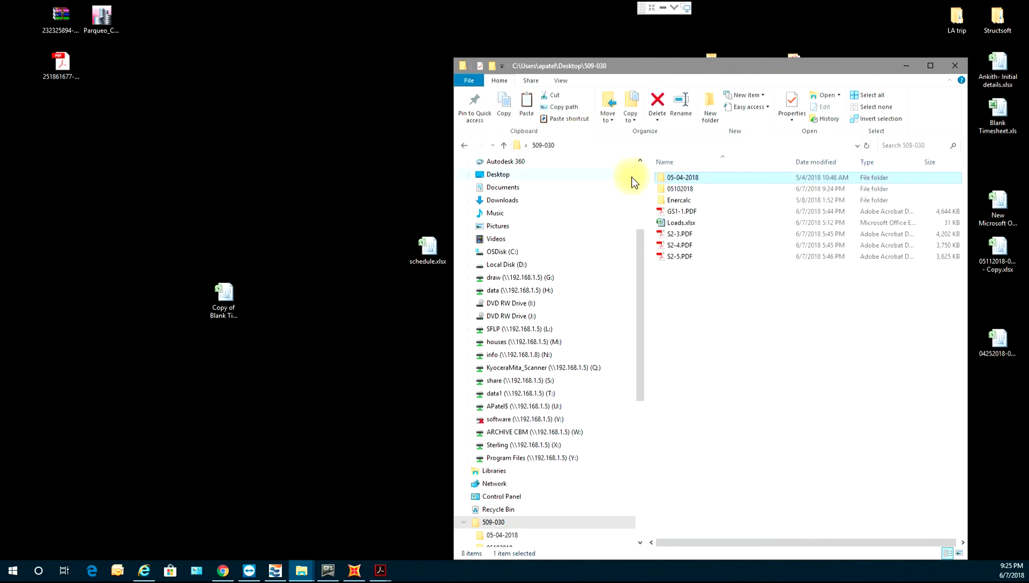
pyautogui.doubleClick(671, 189)
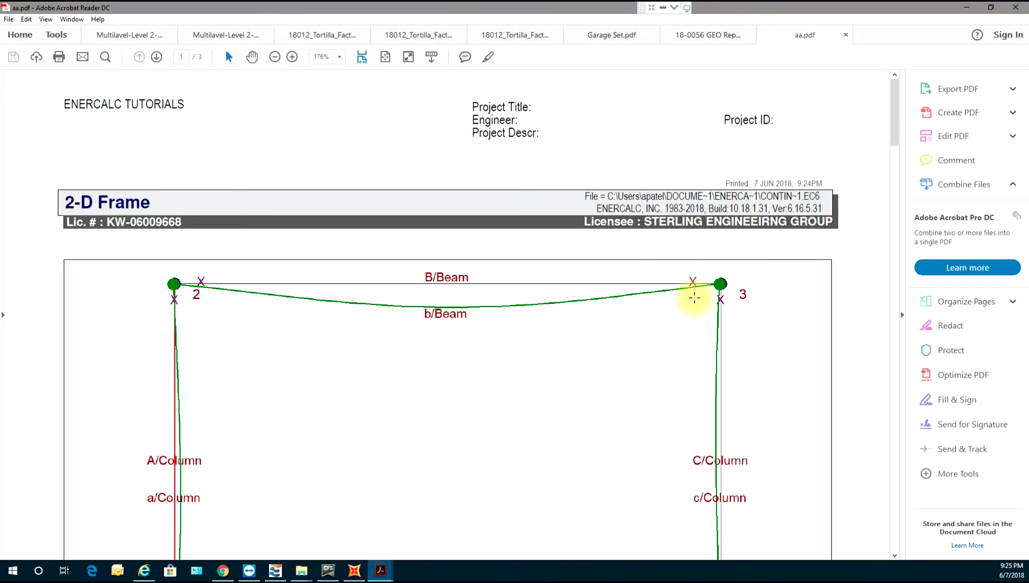
pyautogui.scroll(-6, 694, 297)
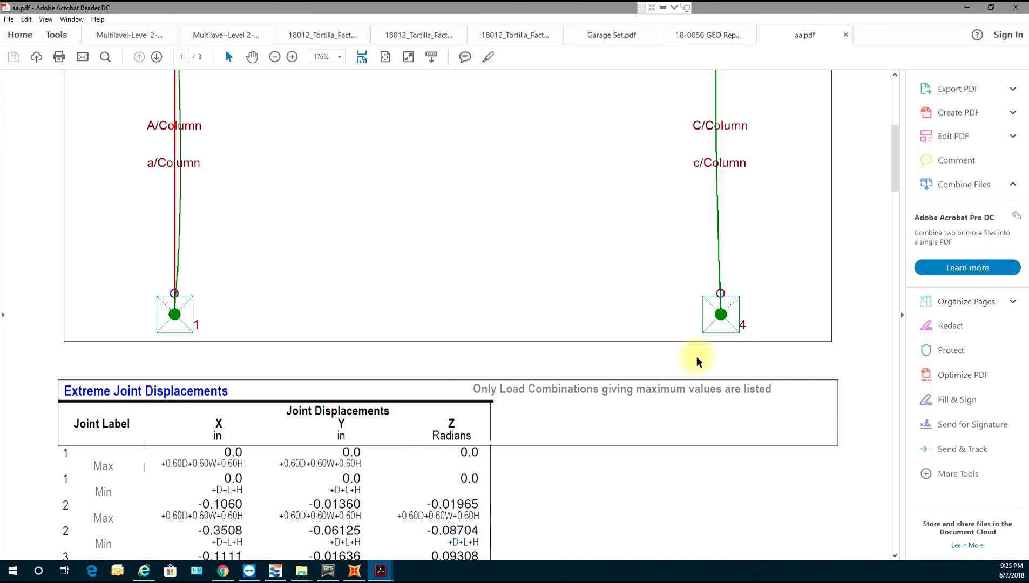
pyautogui.scroll(-3, 696, 356)
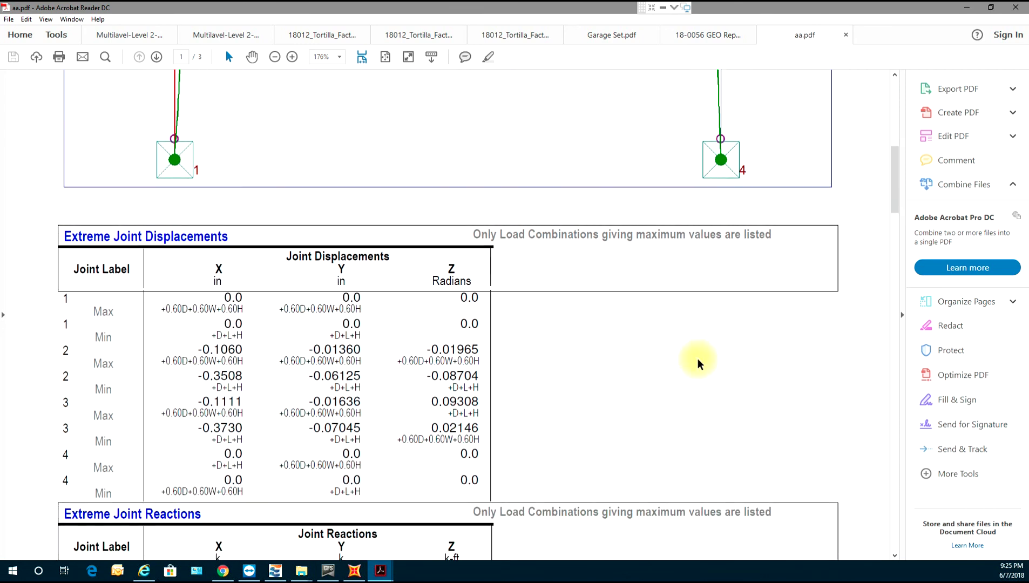
pyautogui.scroll(-1, 698, 364)
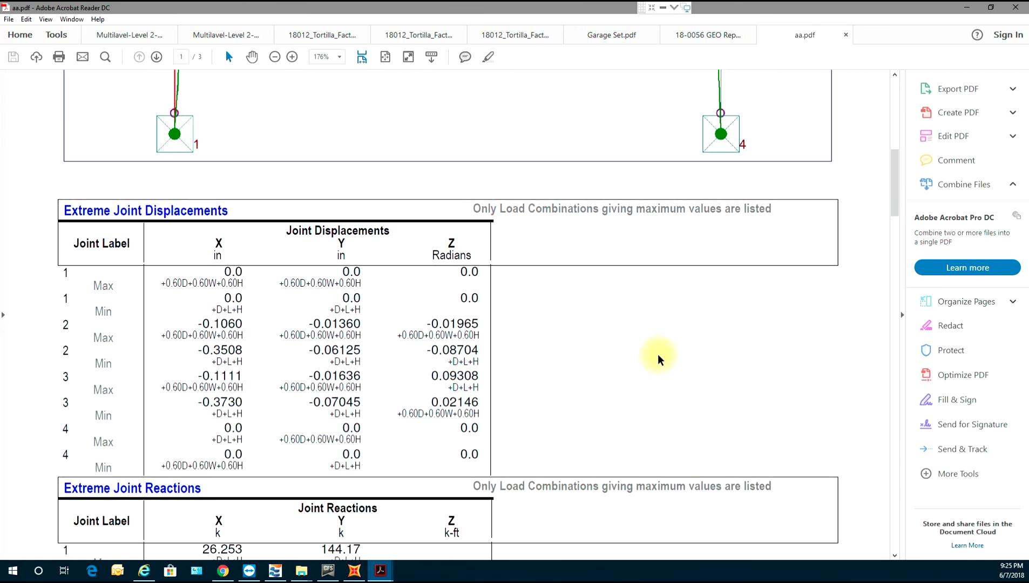
pyautogui.scroll(-3, 658, 353)
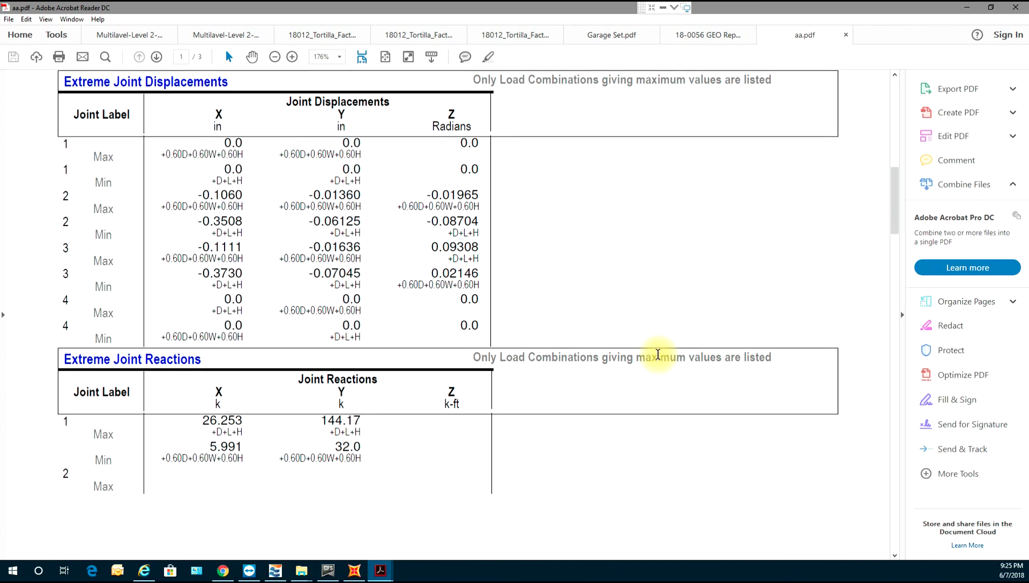
pyautogui.scroll(-10, 657, 354)
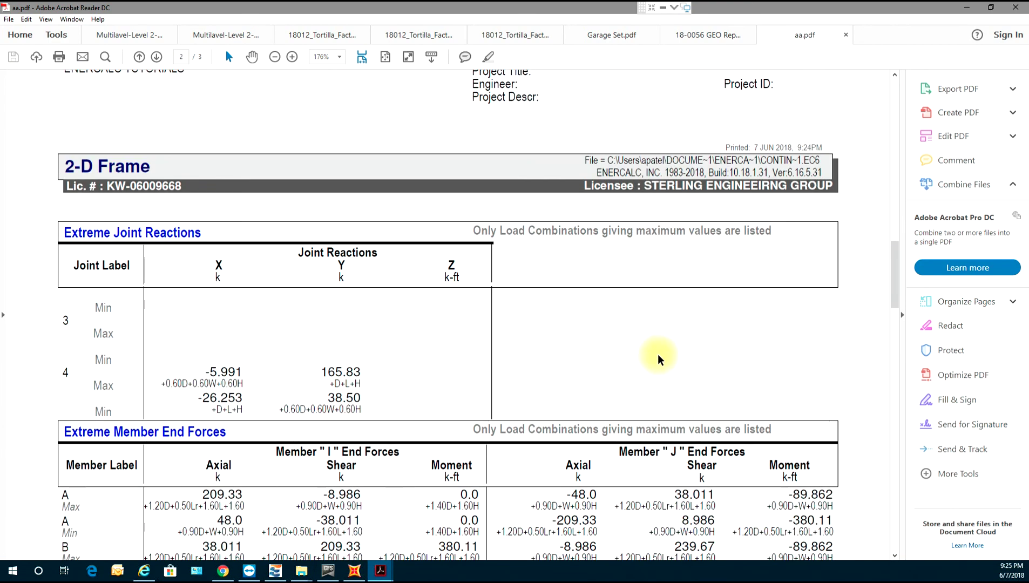
pyautogui.scroll(-2, 658, 355)
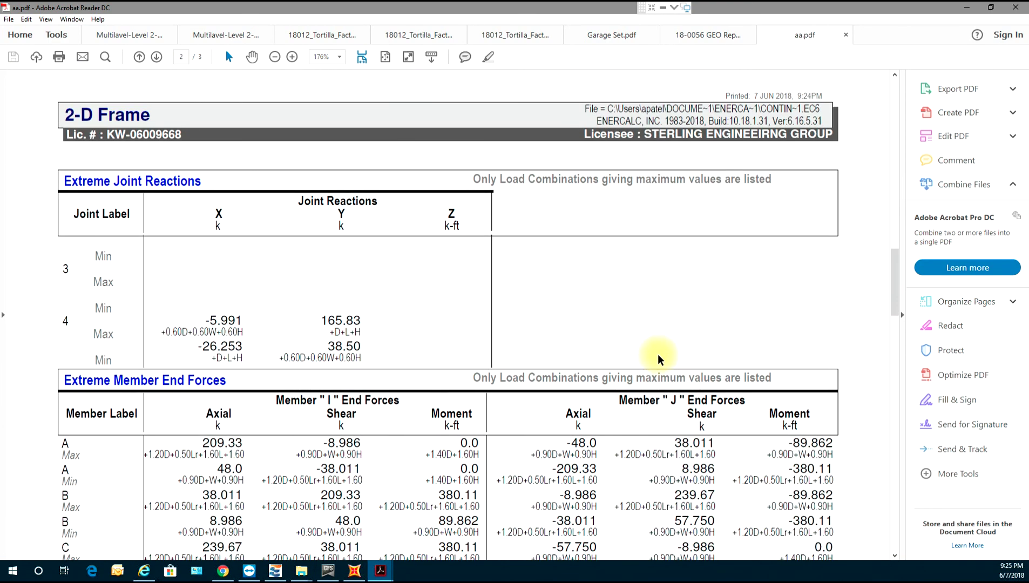
pyautogui.scroll(-6, 658, 354)
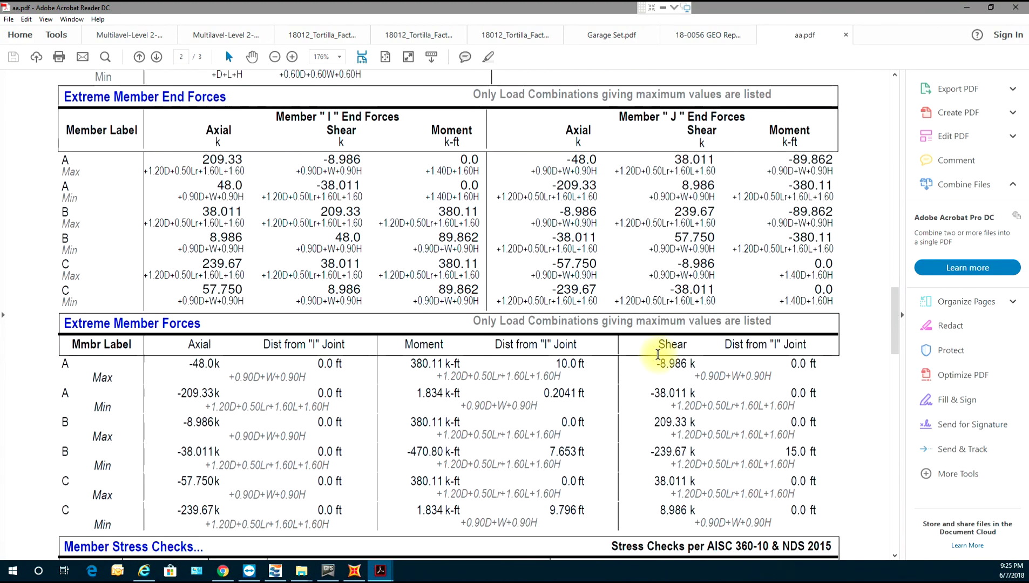
pyautogui.scroll(-20, 657, 354)
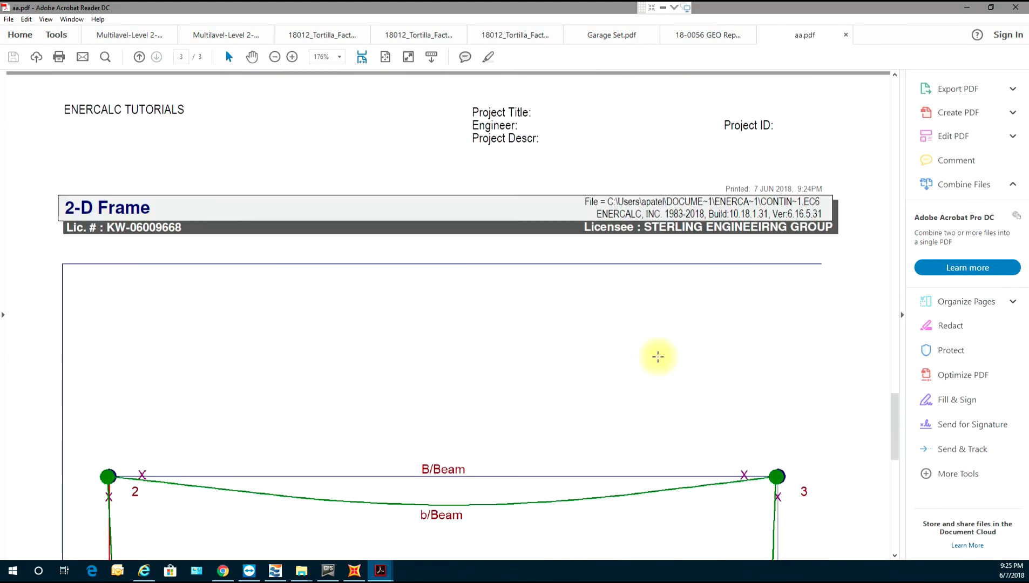
pyautogui.scroll(-6, 658, 357)
pyautogui.scroll(20, 658, 356)
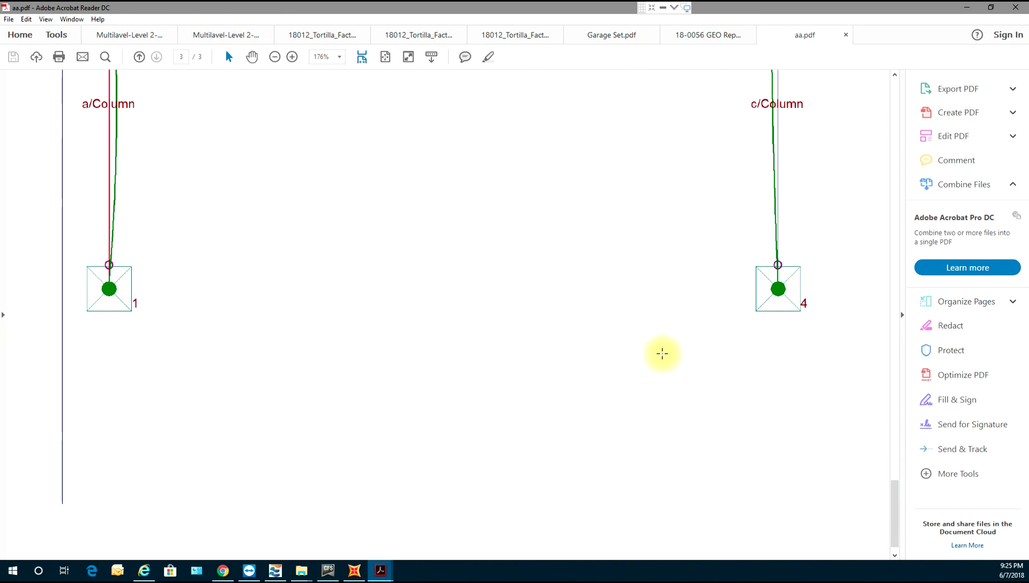
pyautogui.scroll(6, 682, 338)
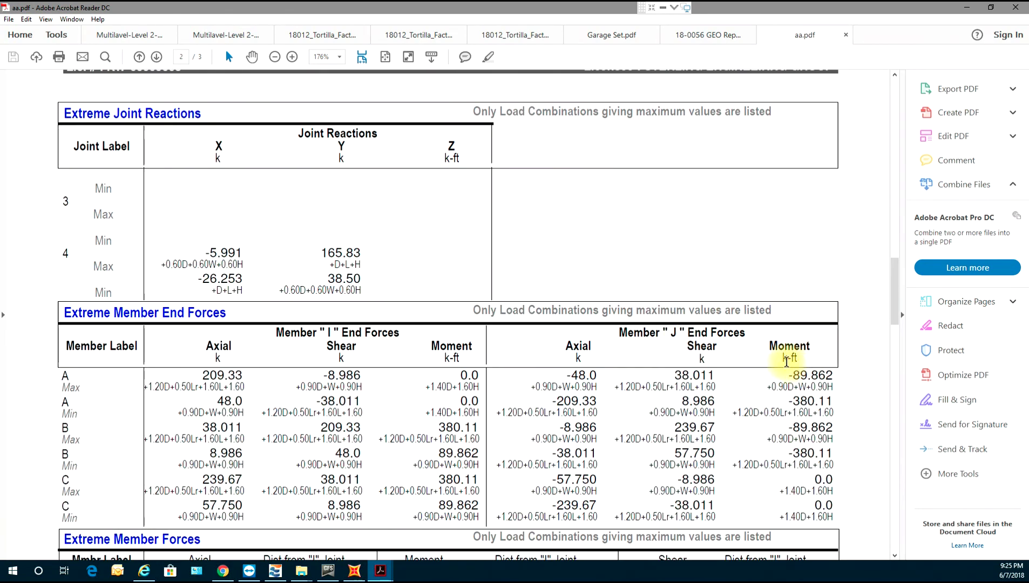
pyautogui.scroll(20, 696, 253)
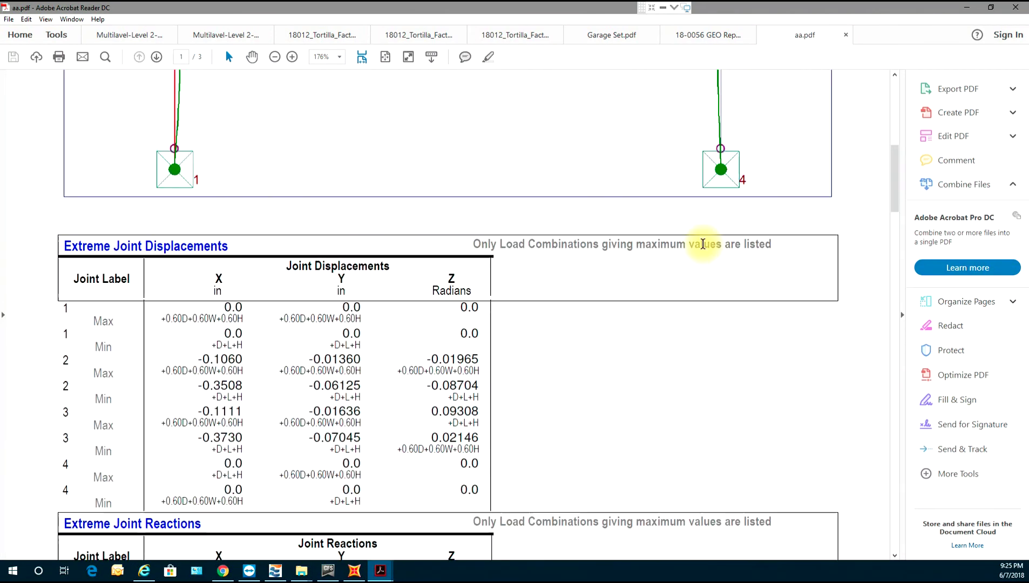